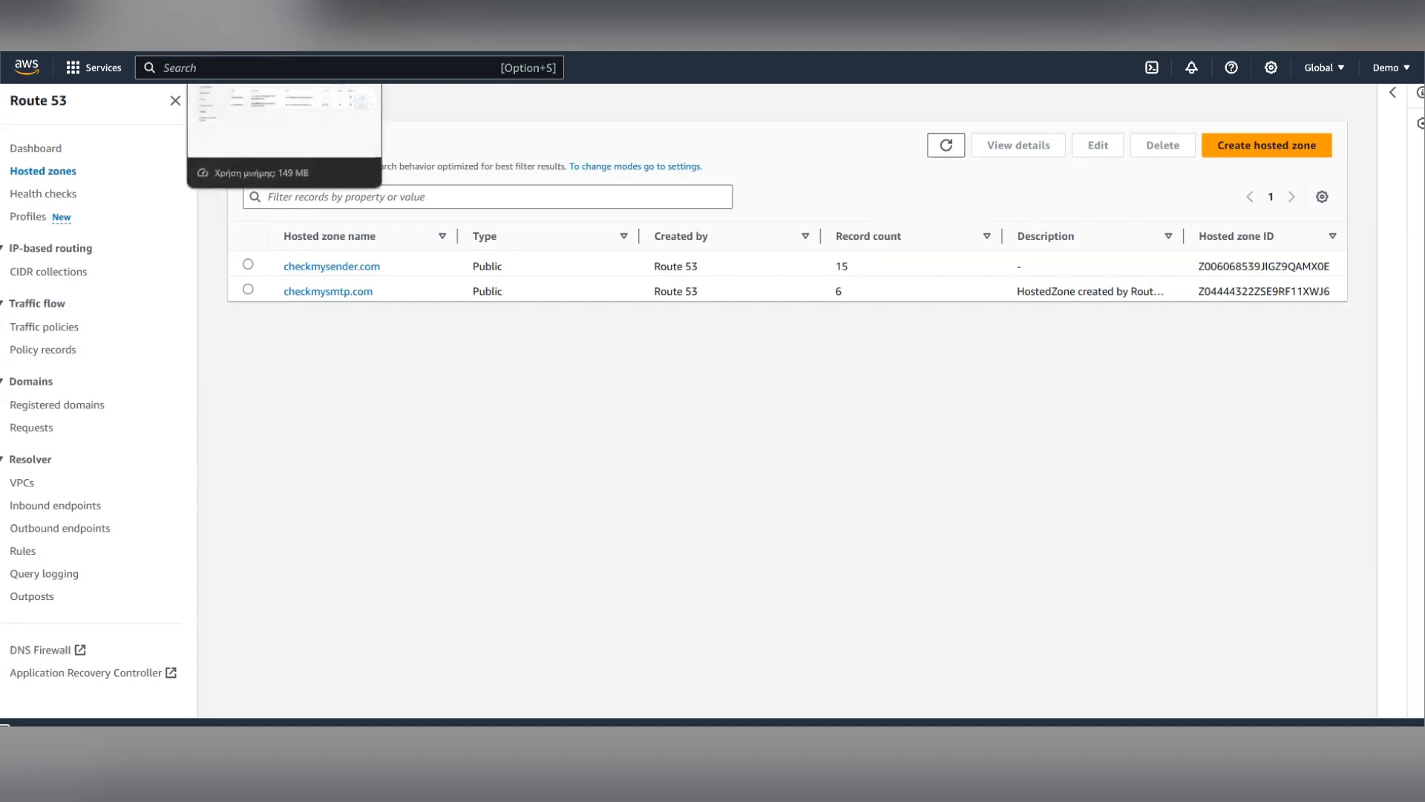
- Switch to the email platform and open the SPF/DKIM setup for the checkmysmtp sender
left_click(286, 15)
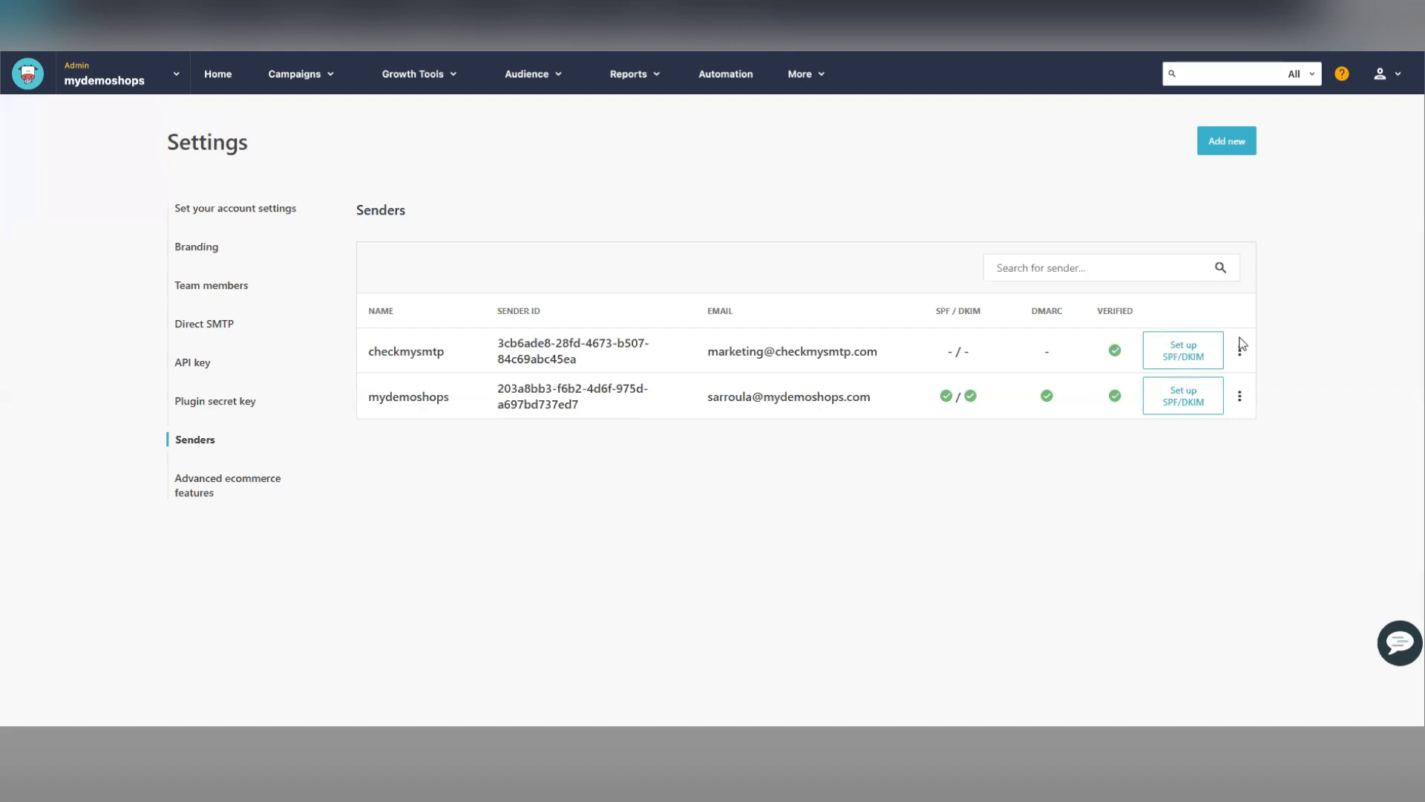
left_click(1186, 358)
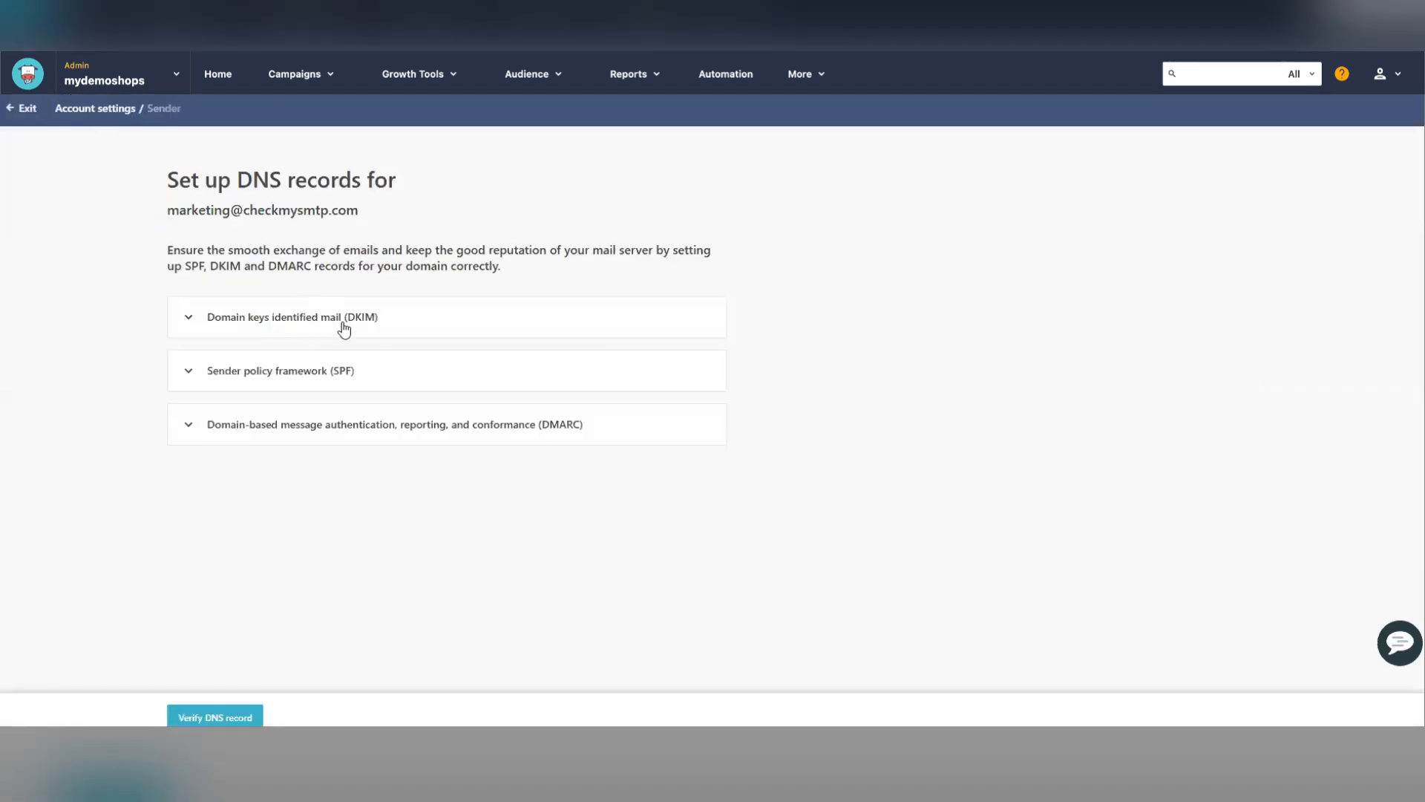
- Expand and collapse the DMARC section of the DNS setup page to review it
left_click(308, 384)
left_click(310, 382)
left_click(350, 427)
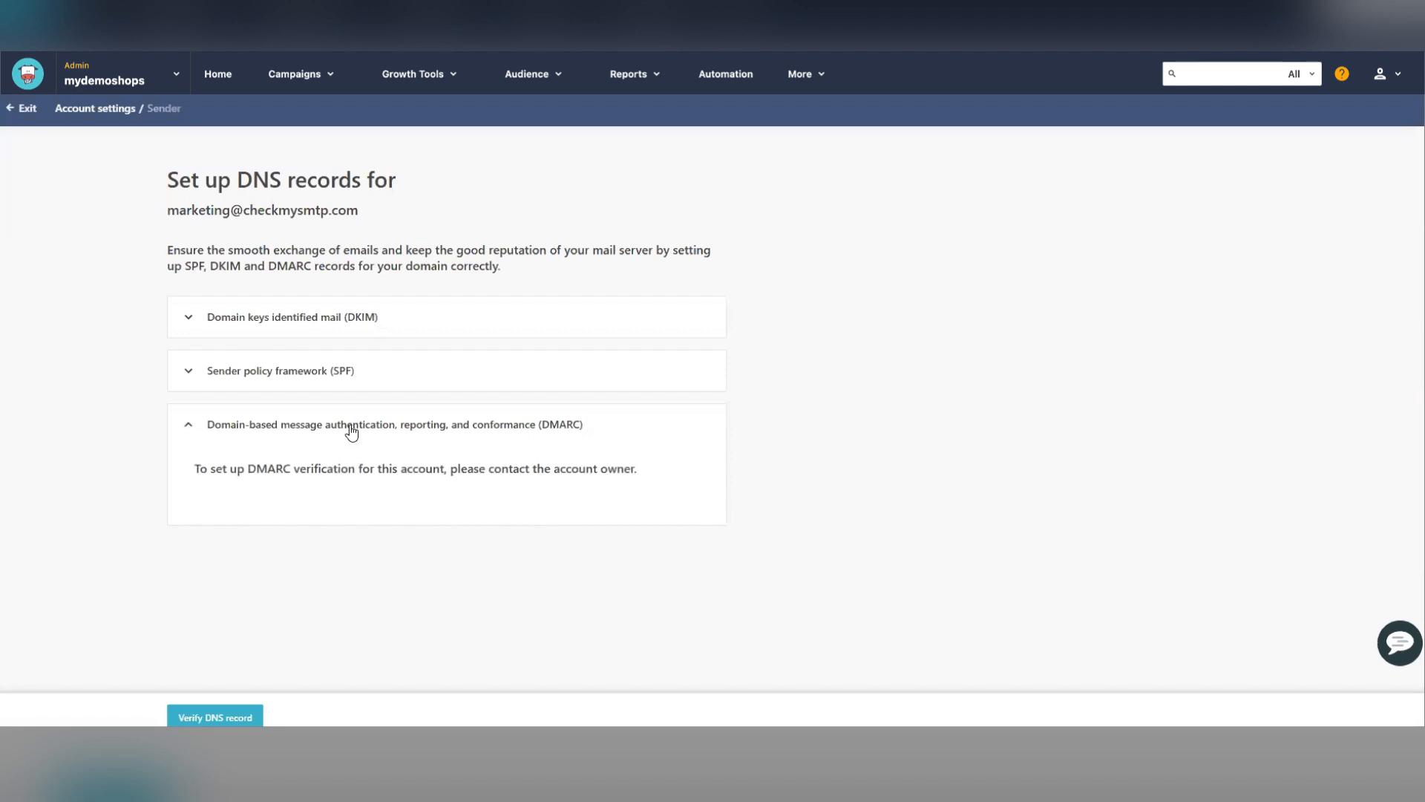
left_click(351, 429)
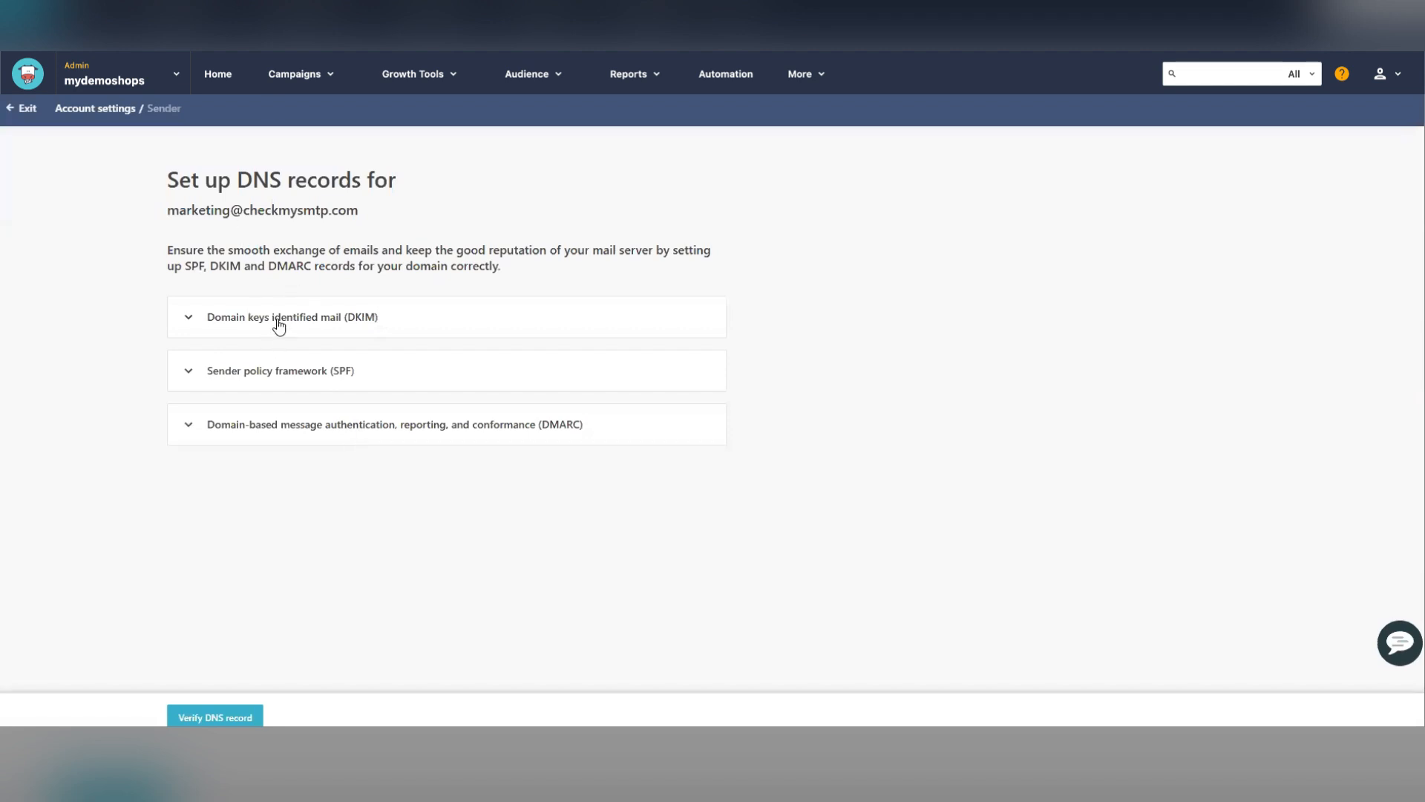
- Expand the SPF section and copy its TXT record value
left_click(261, 372)
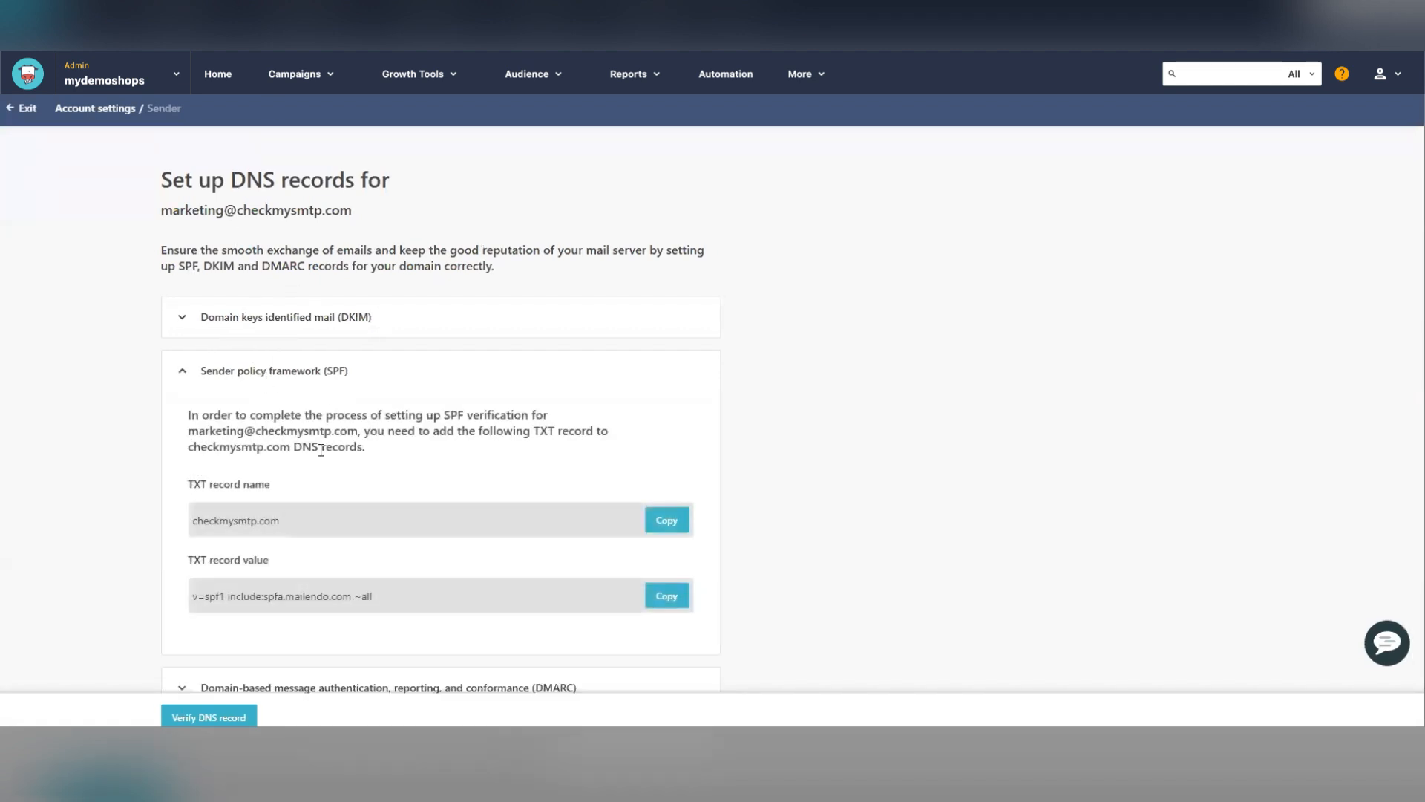
triple_click(250, 595)
key("super+c")
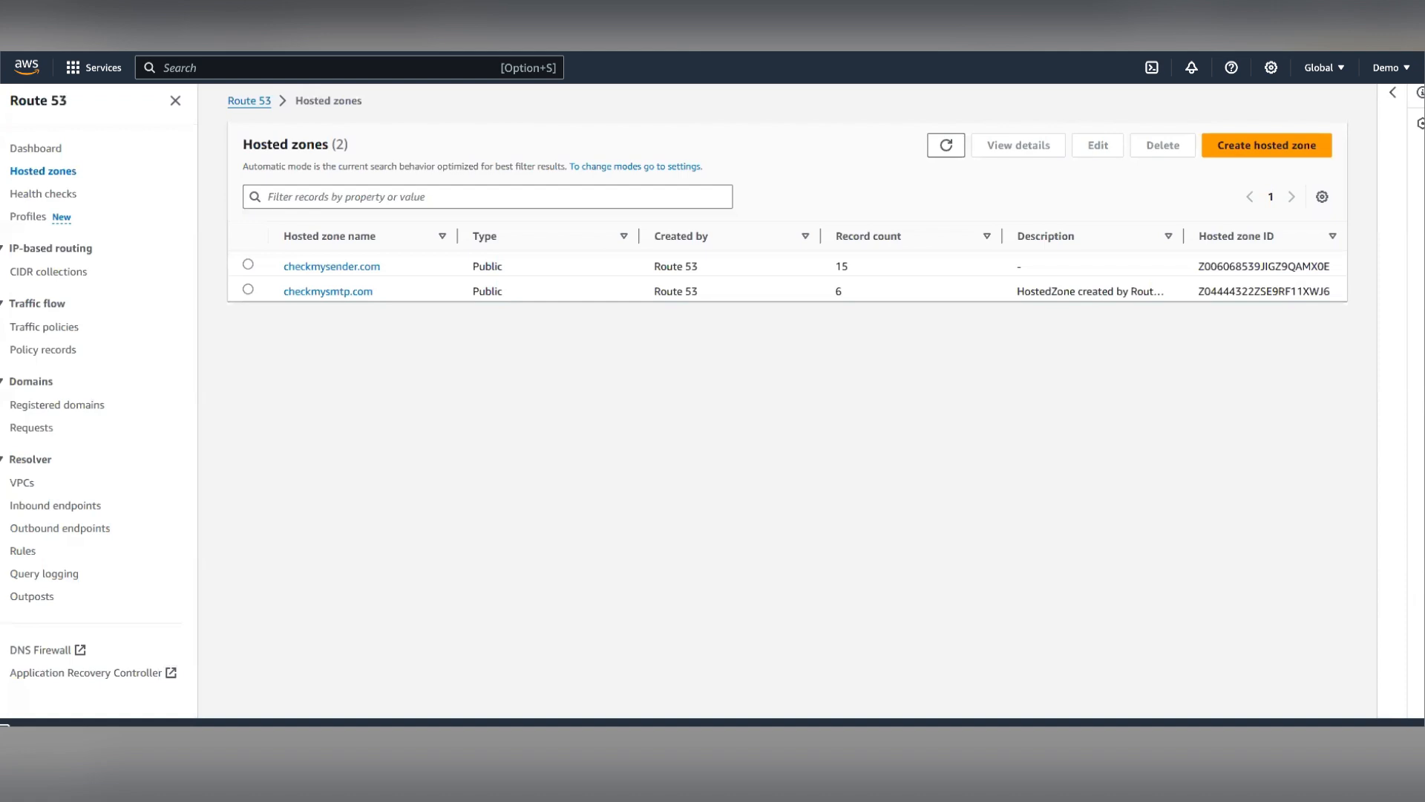
- Open the checkmysmtp.com hosted zone in Route 53 and start a new record of type TXT
left_click(328, 296)
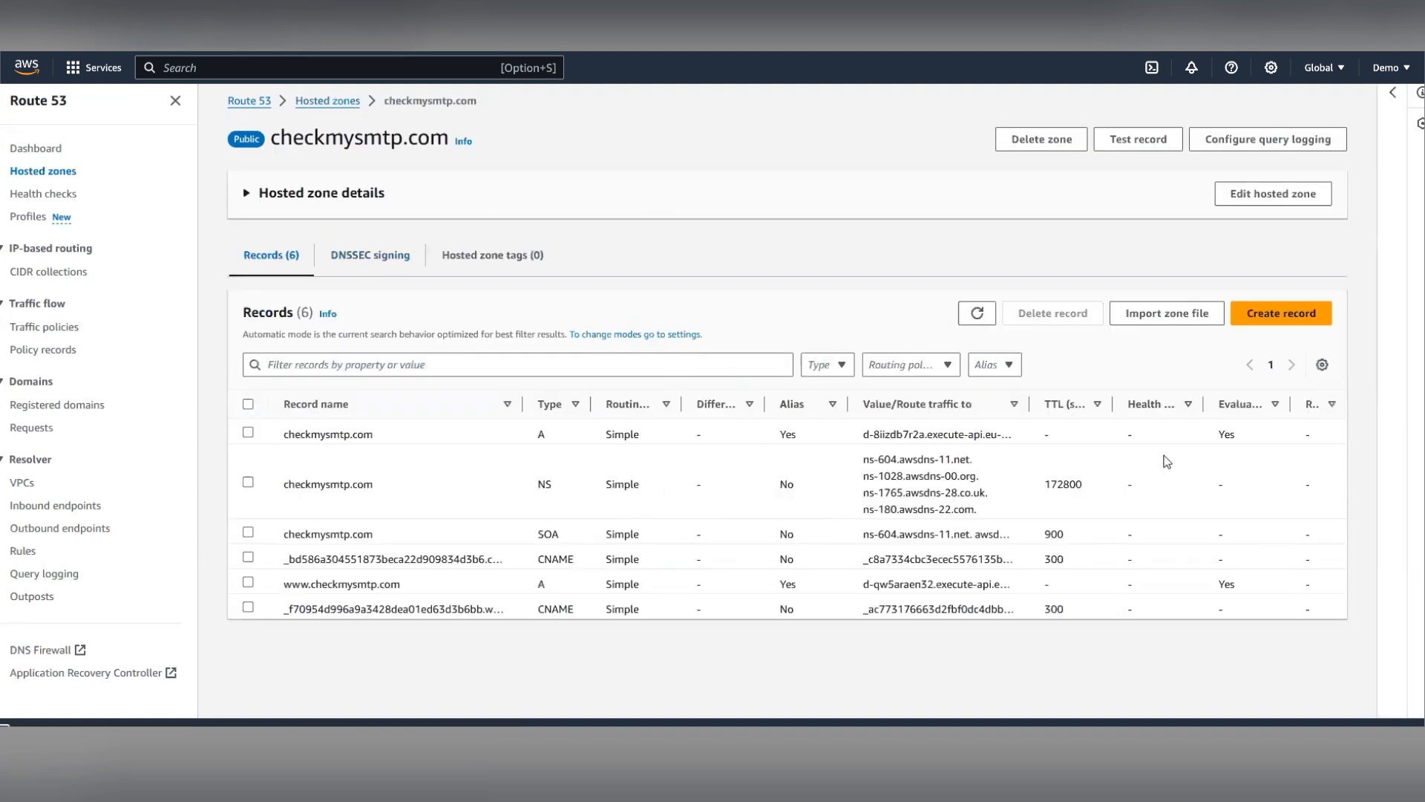
left_click(1271, 316)
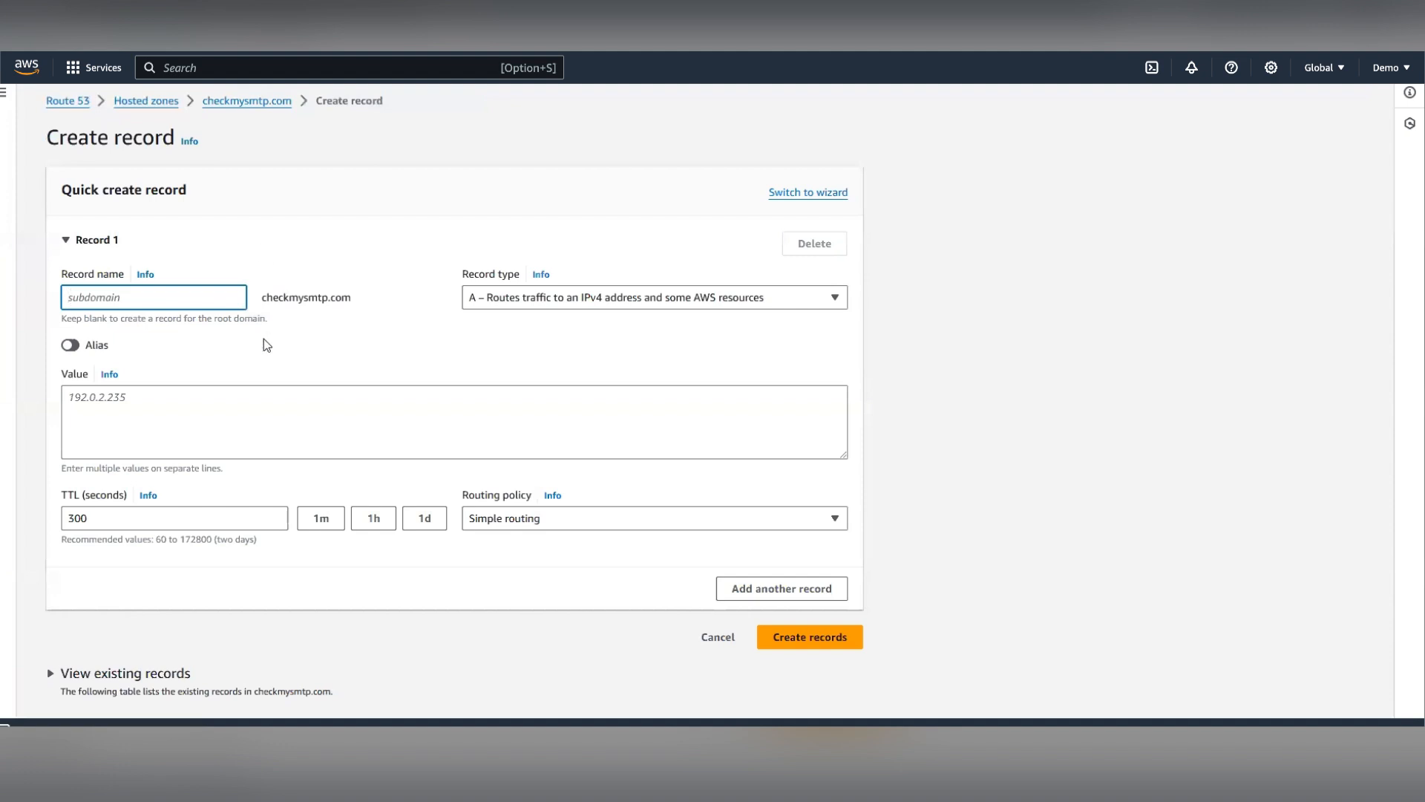
left_click(503, 300)
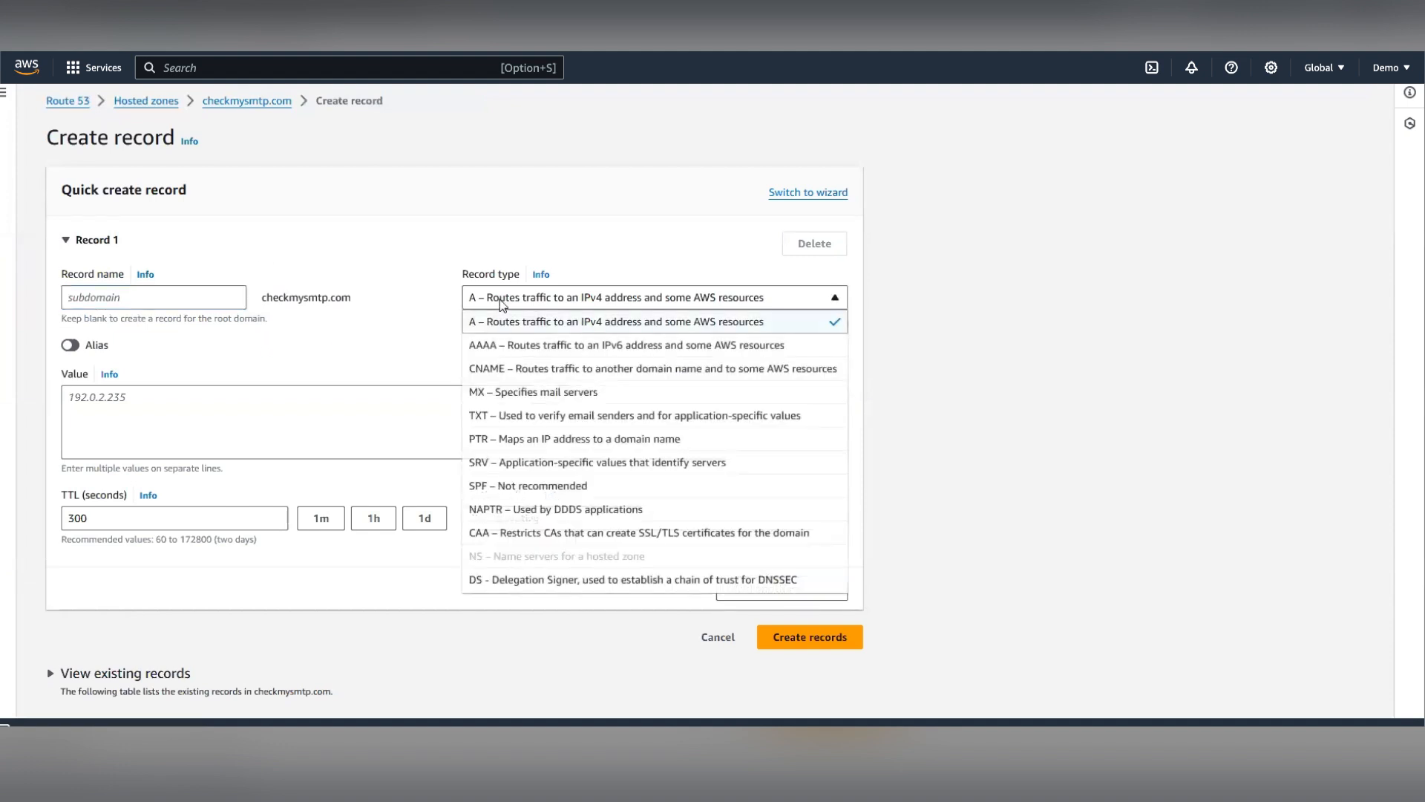
left_click(496, 417)
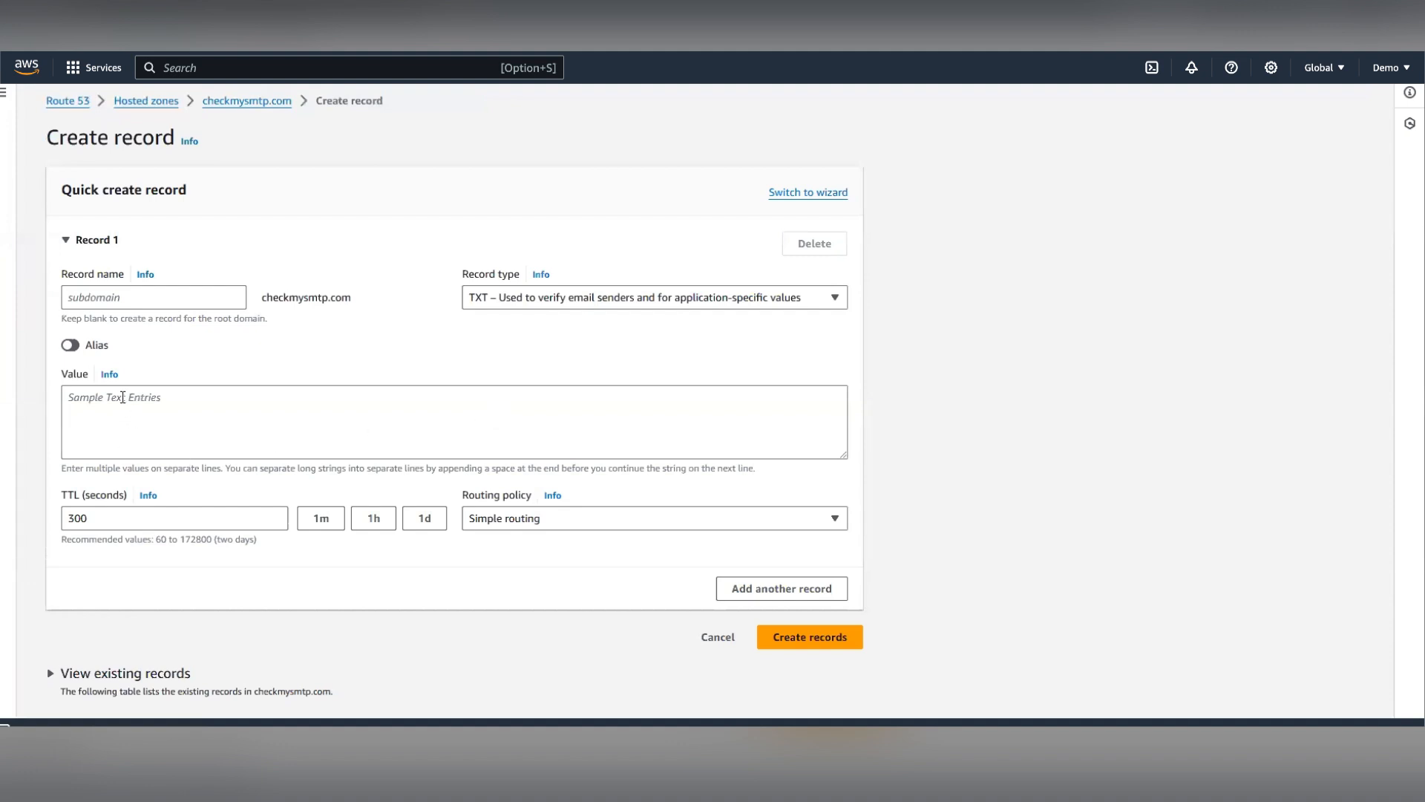
- Paste the SPF value v=spf1 include:spfa.mailendo.com ~all with a blank record name and create the record
left_click(122, 401)
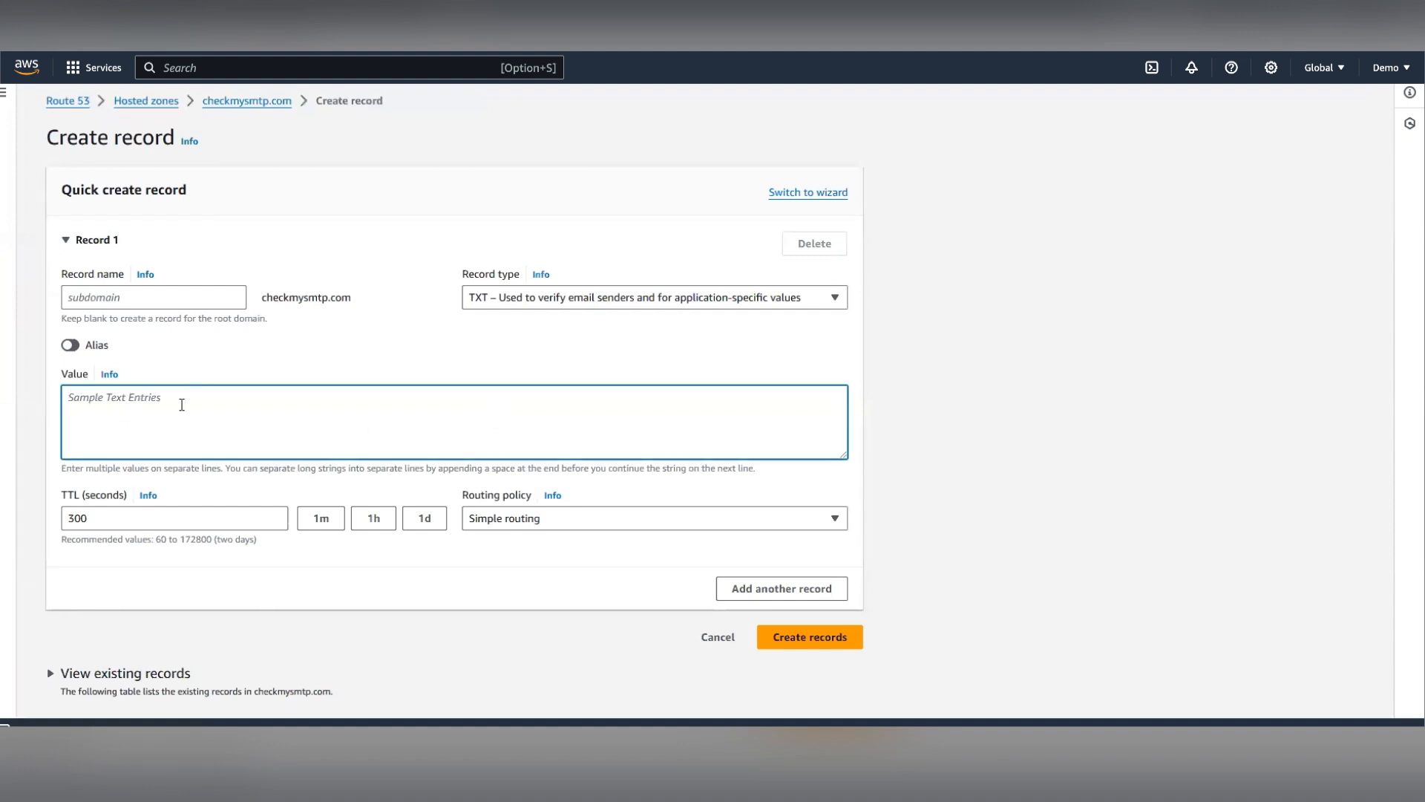
key("super+v")
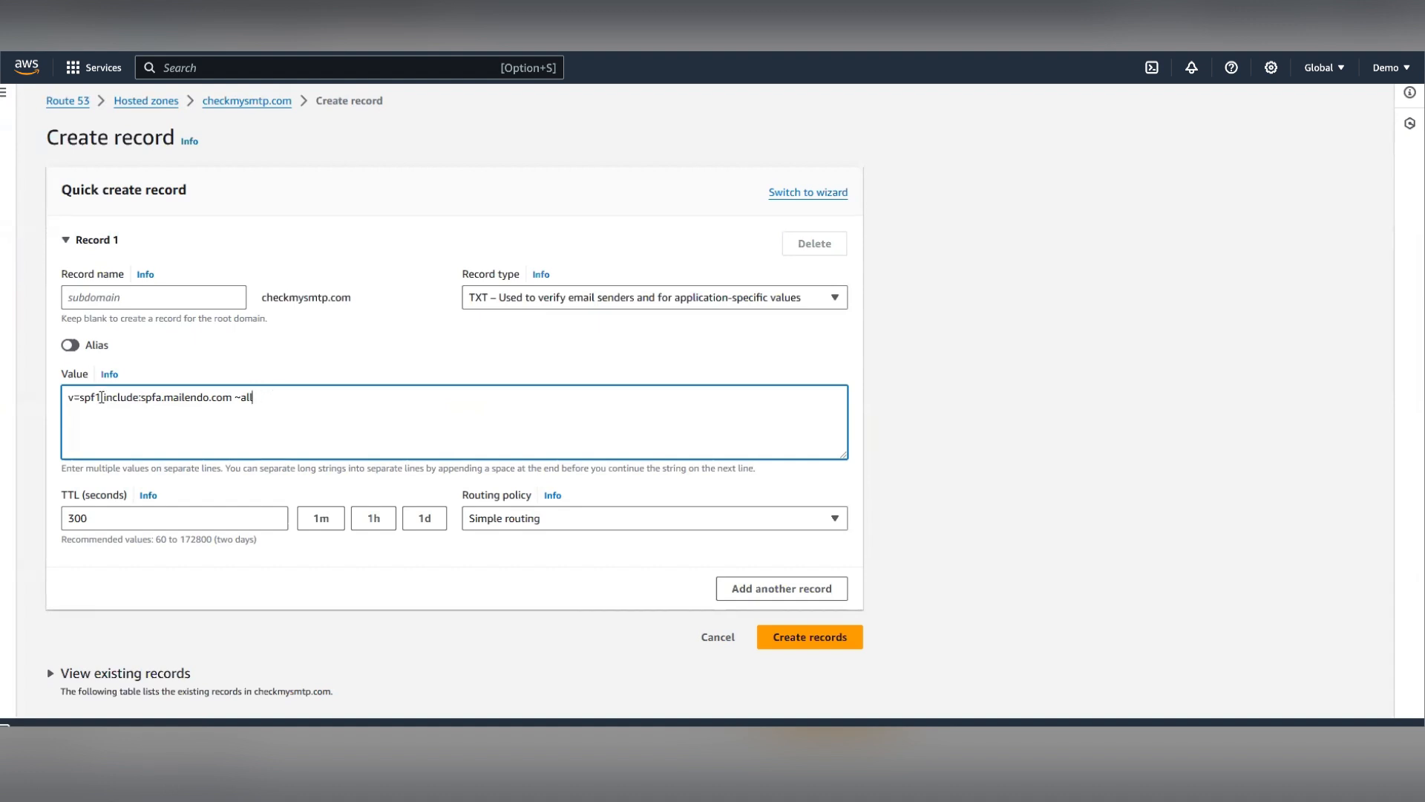
left_click_drag(103, 398, 232, 397)
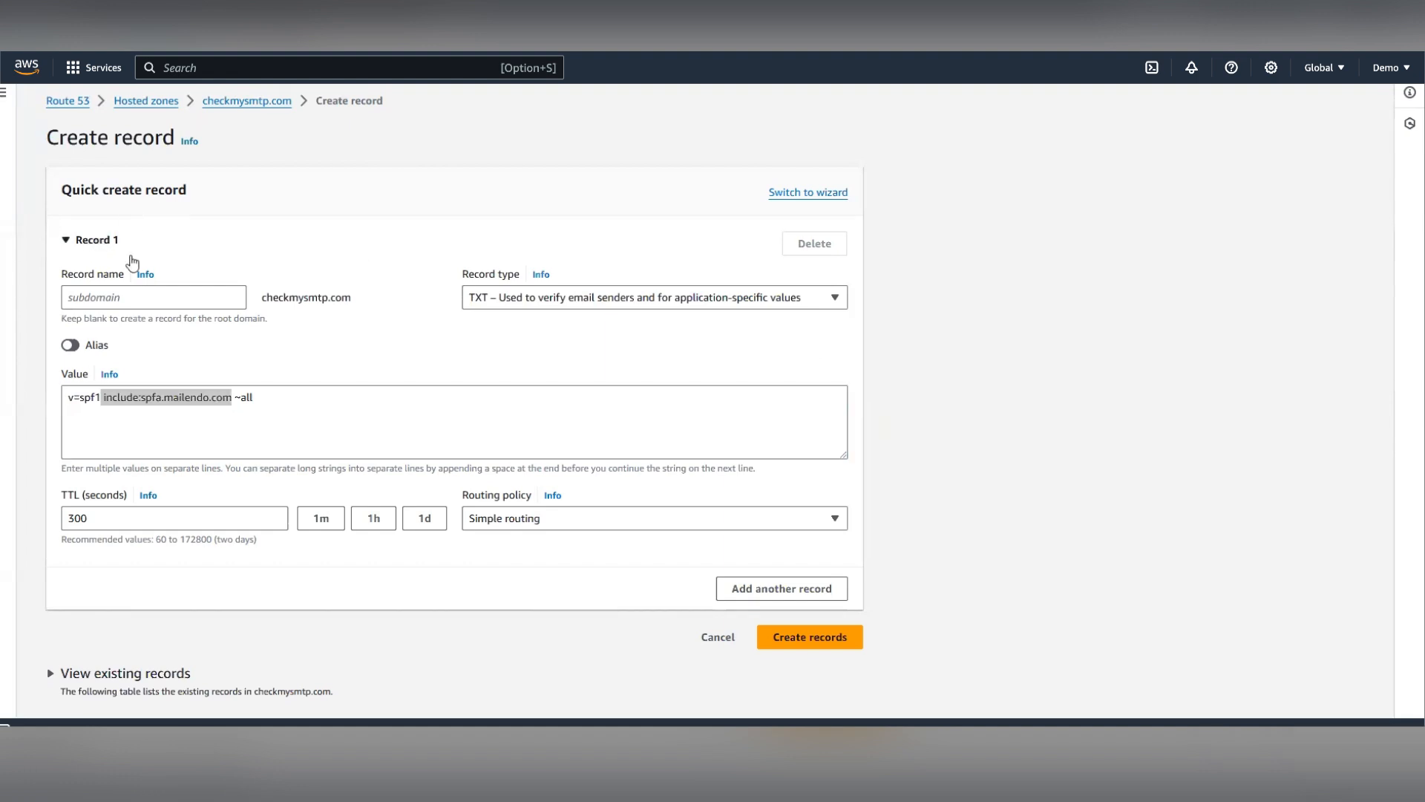
left_click(164, 298)
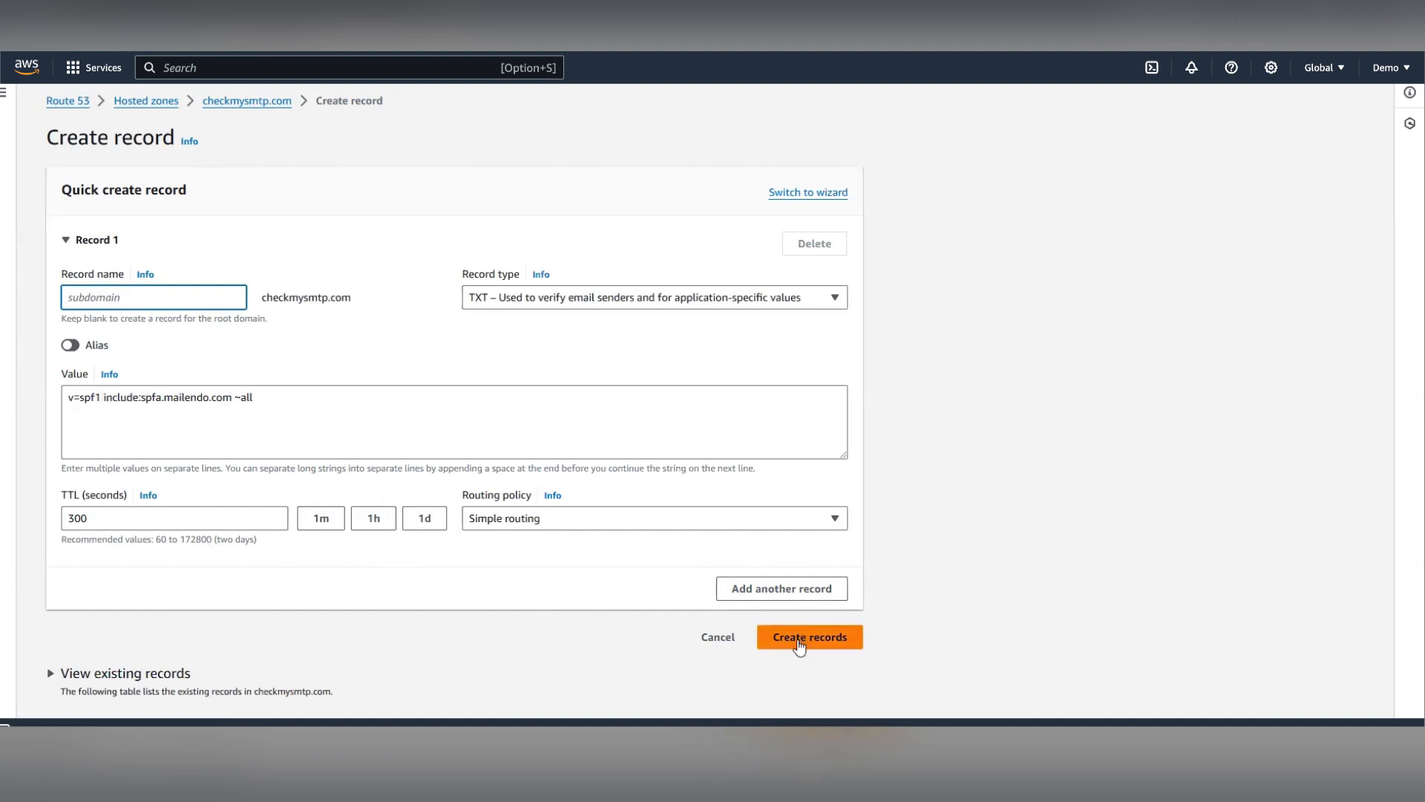
left_click(798, 643)
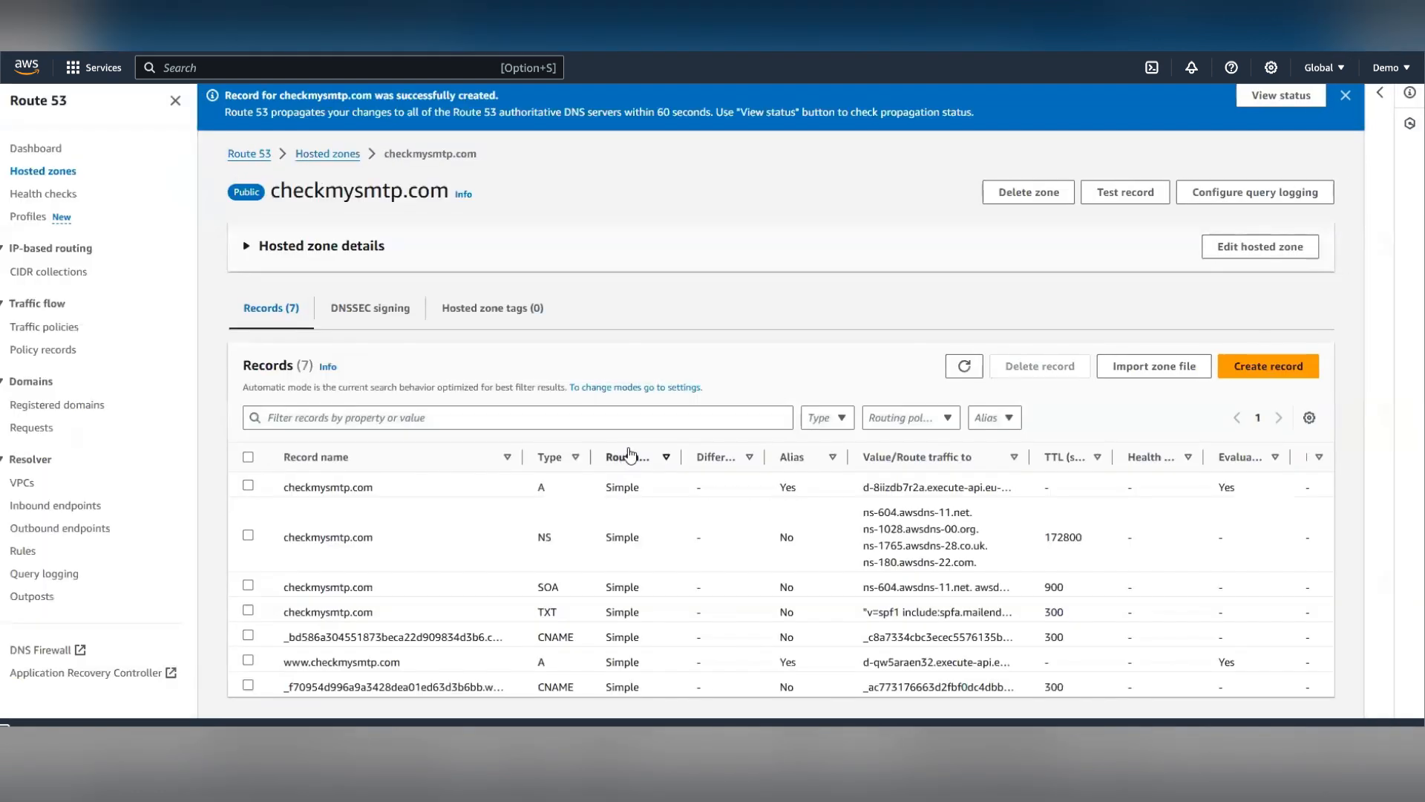
- Expand the DKIM section in the email platform and copy the record name prefix ms._domainkey
scroll(629, 455, "down", 1)
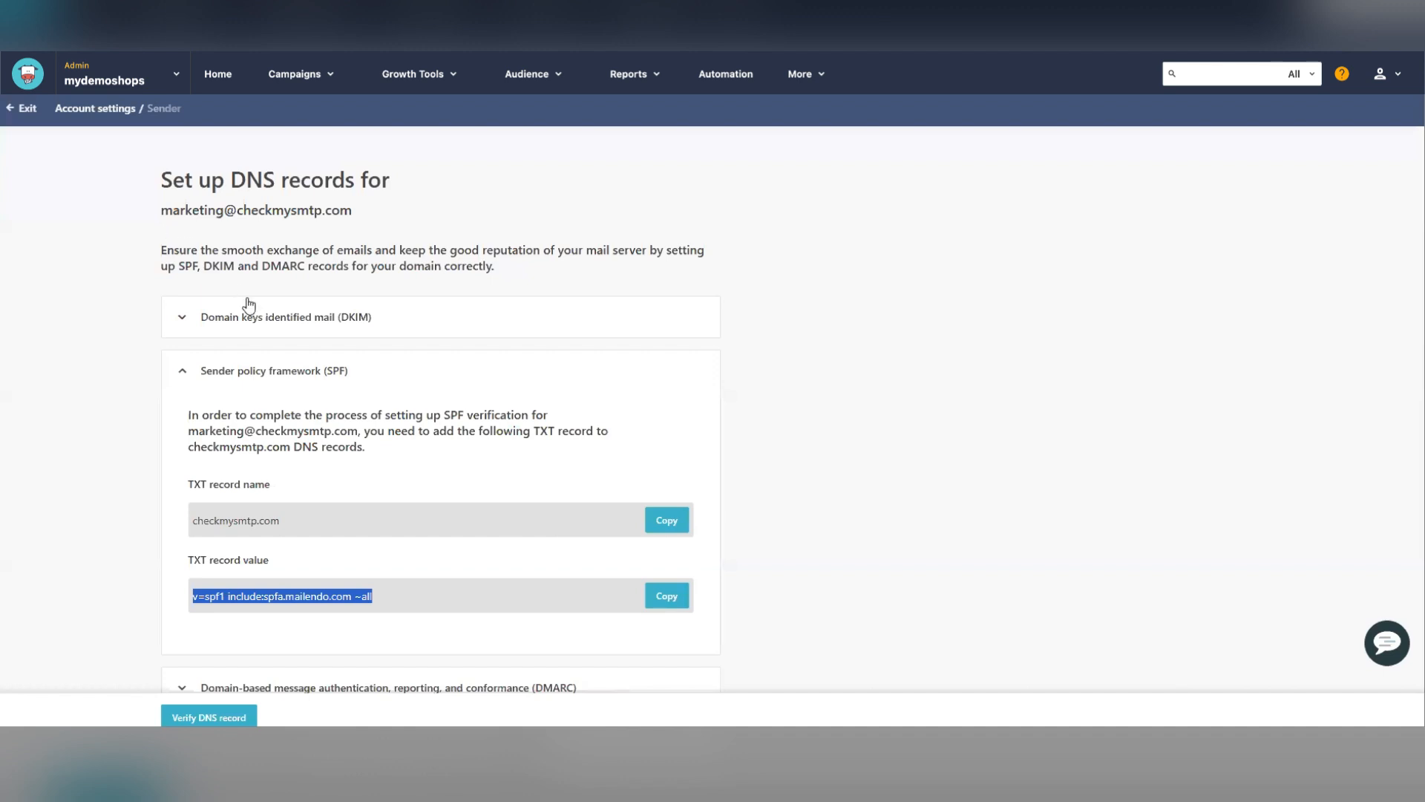
left_click(227, 317)
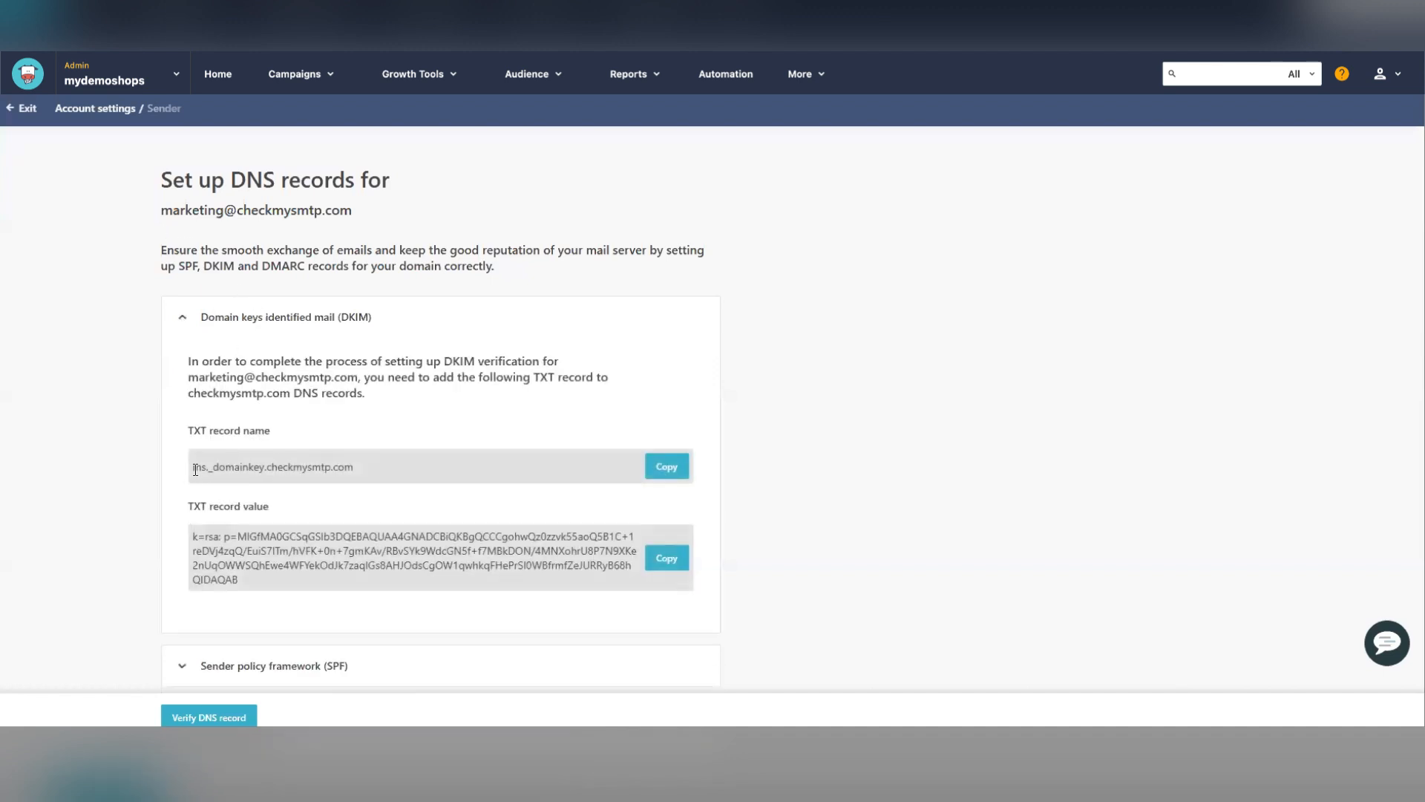
left_click_drag(193, 466, 264, 466)
key("super+c")
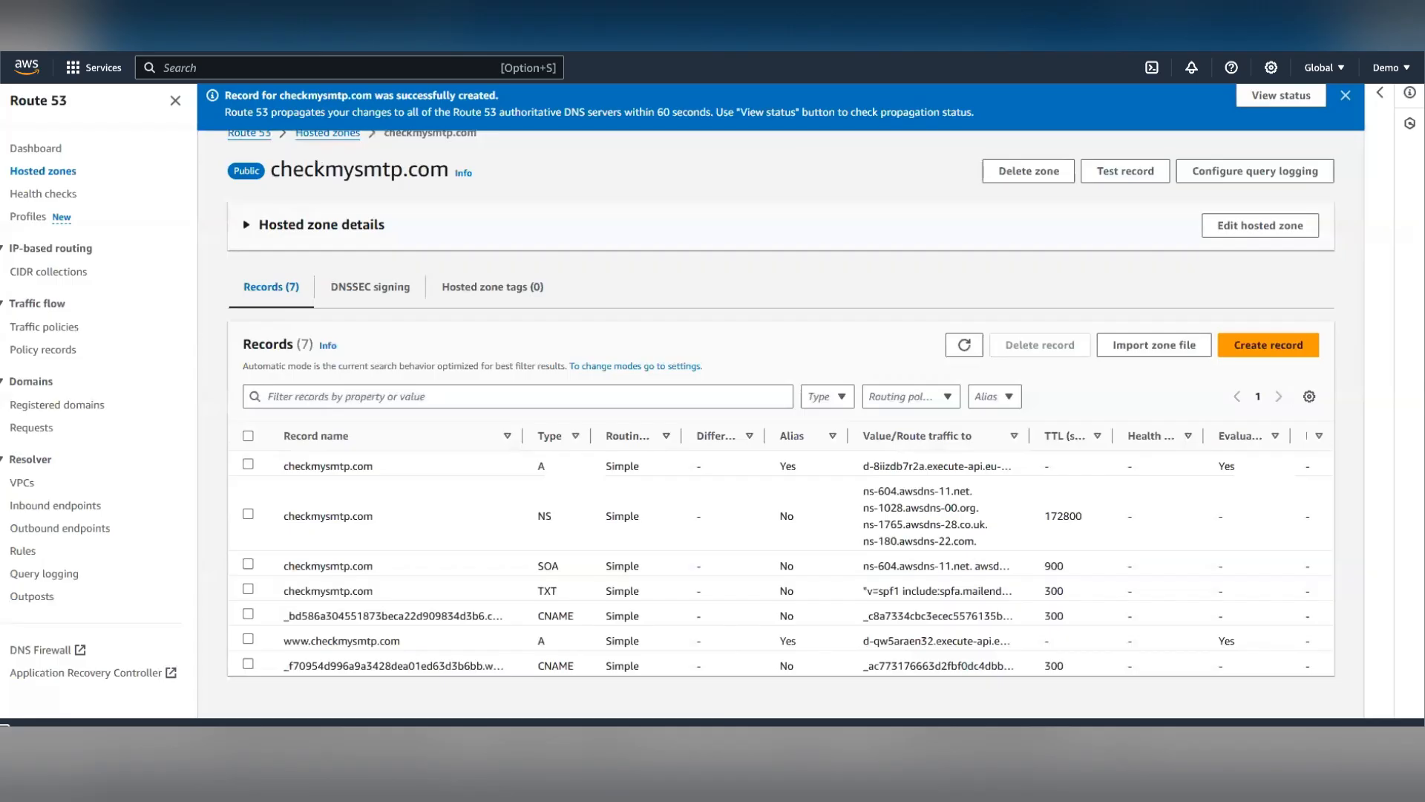
- Start another record in the hosted zone named ms._domainkey with record type TXT
left_click(1269, 345)
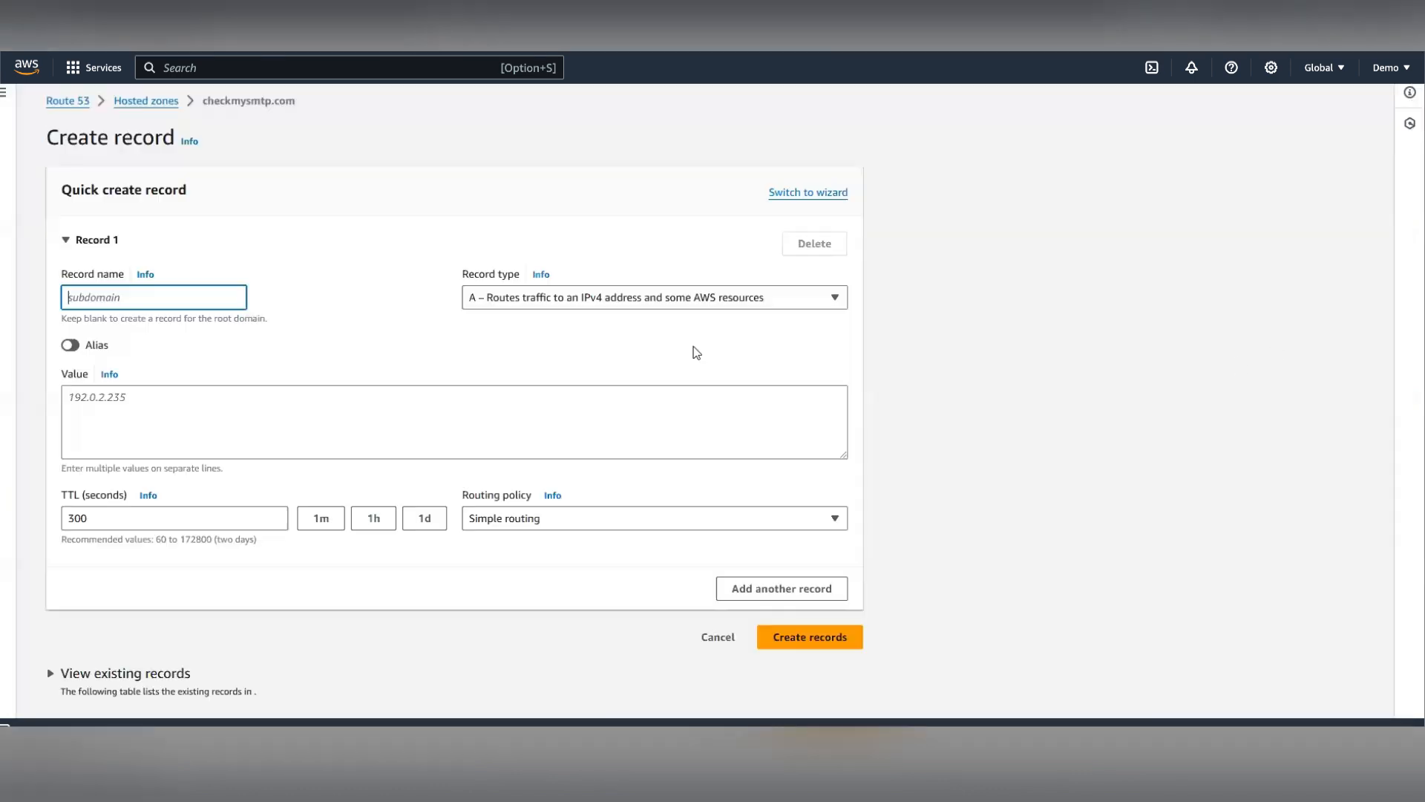
left_click(96, 300)
key("super+v")
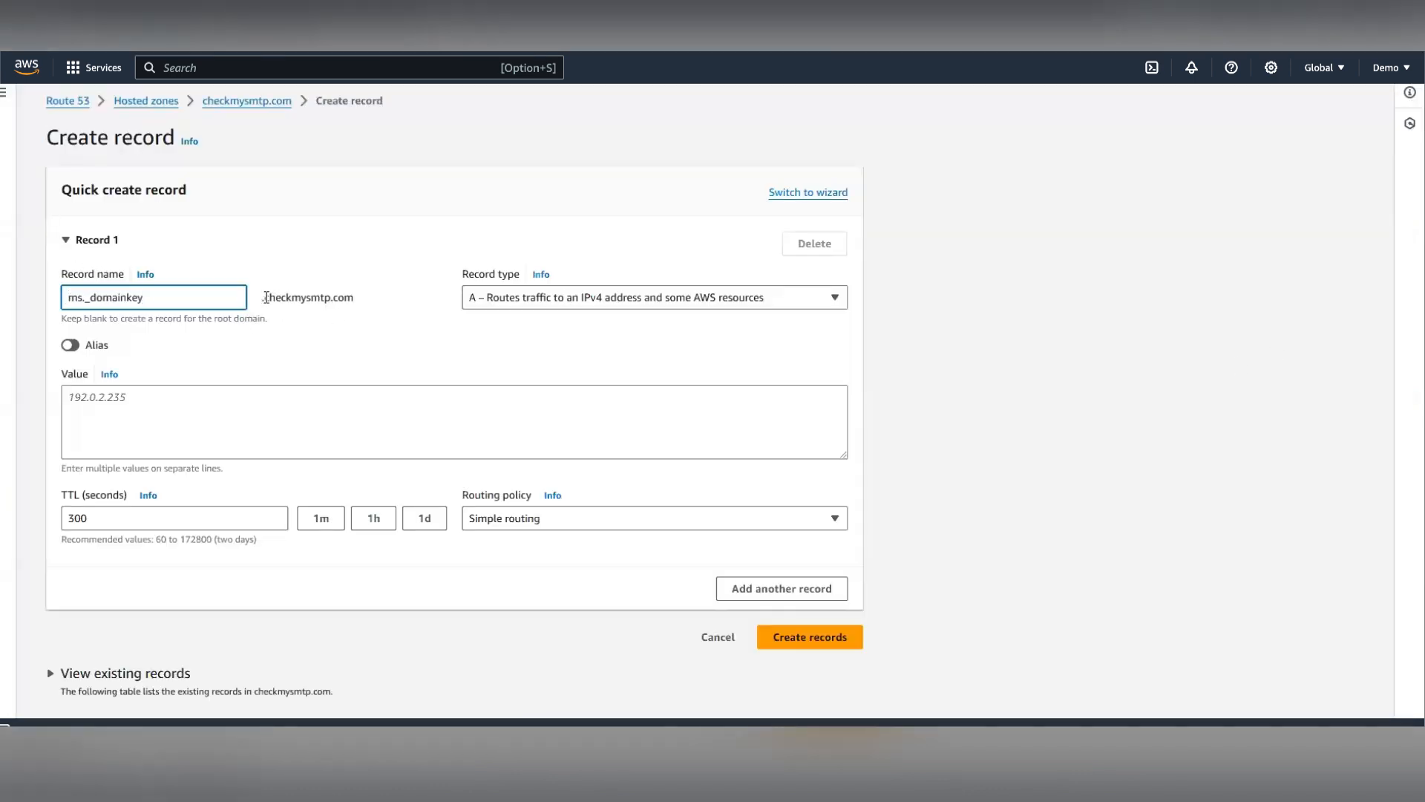
left_click_drag(264, 297, 363, 309)
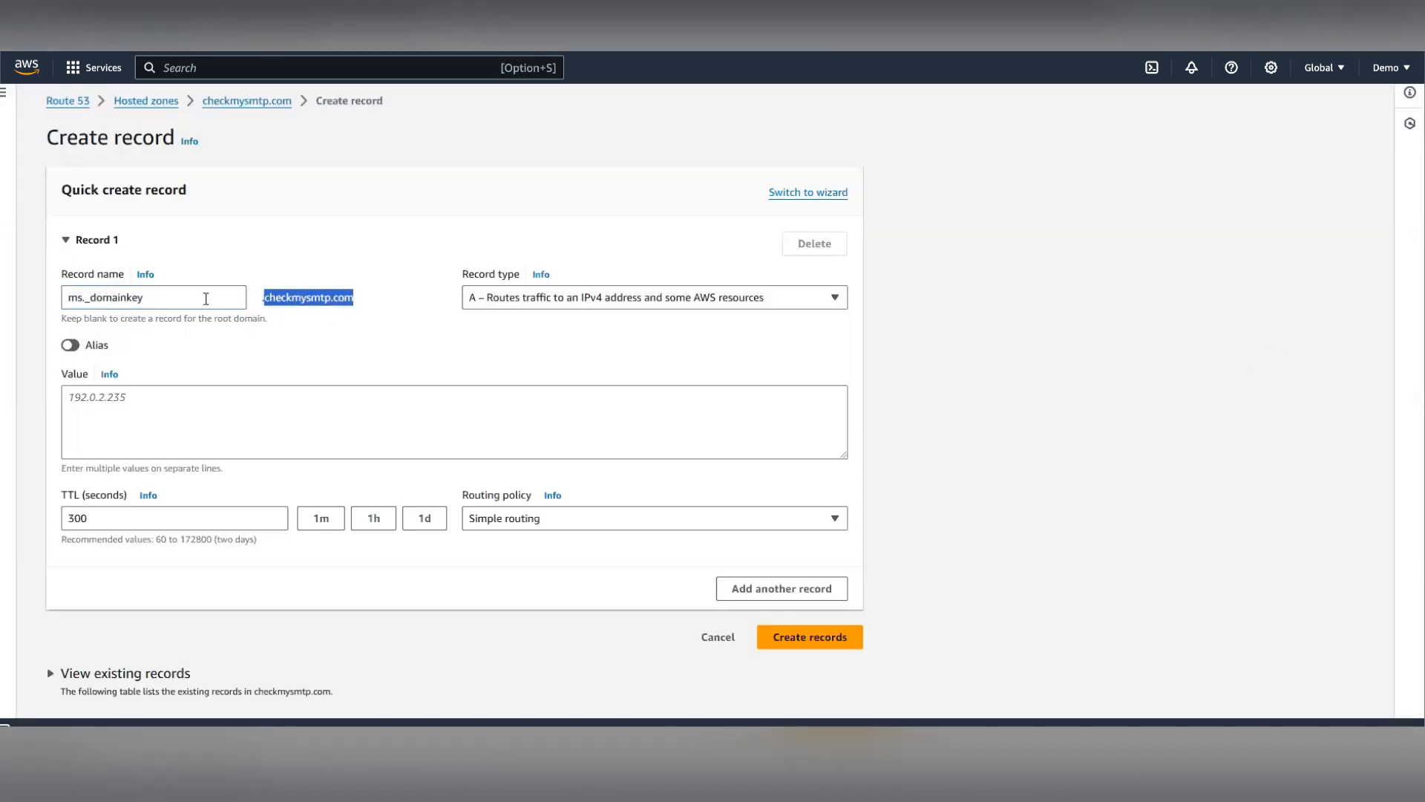
left_click(549, 300)
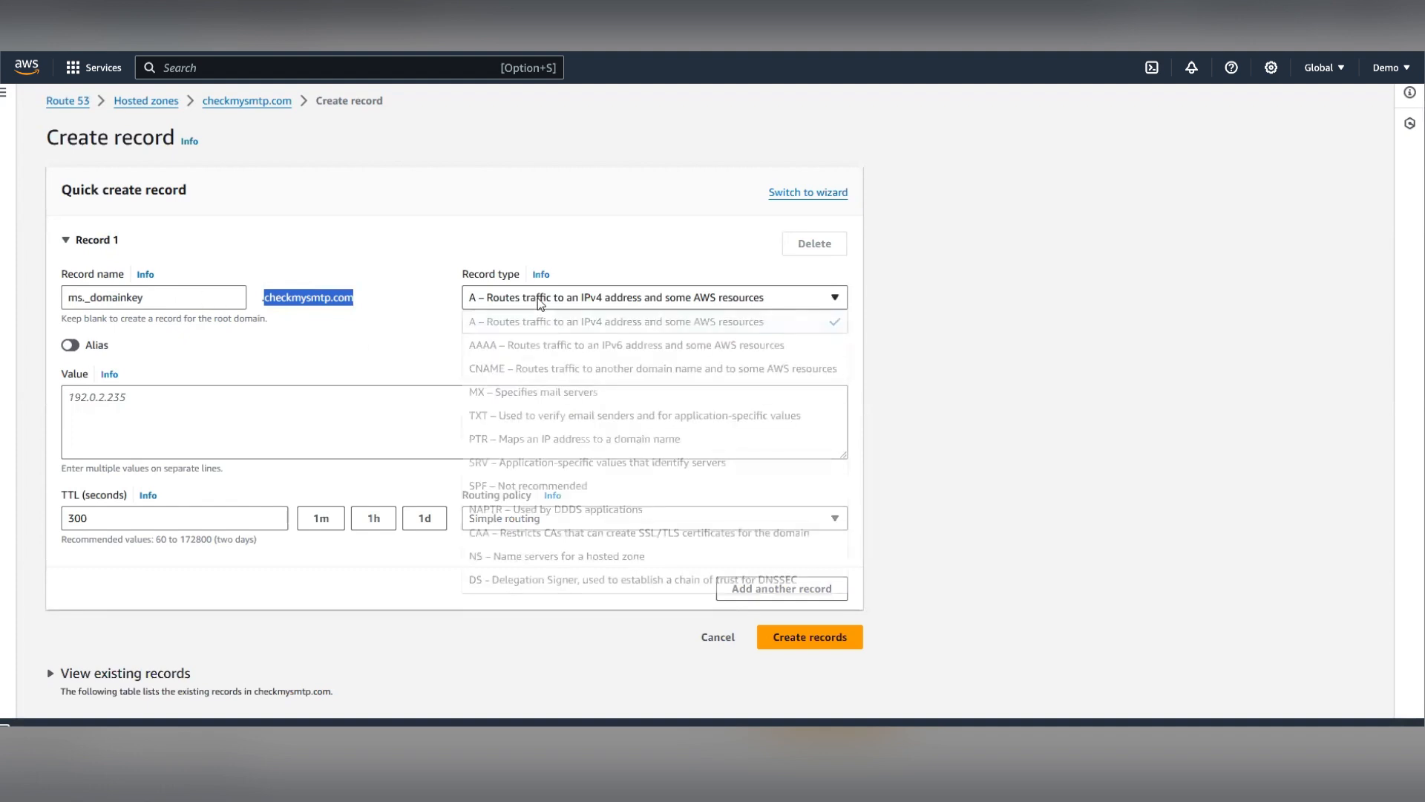
left_click(512, 415)
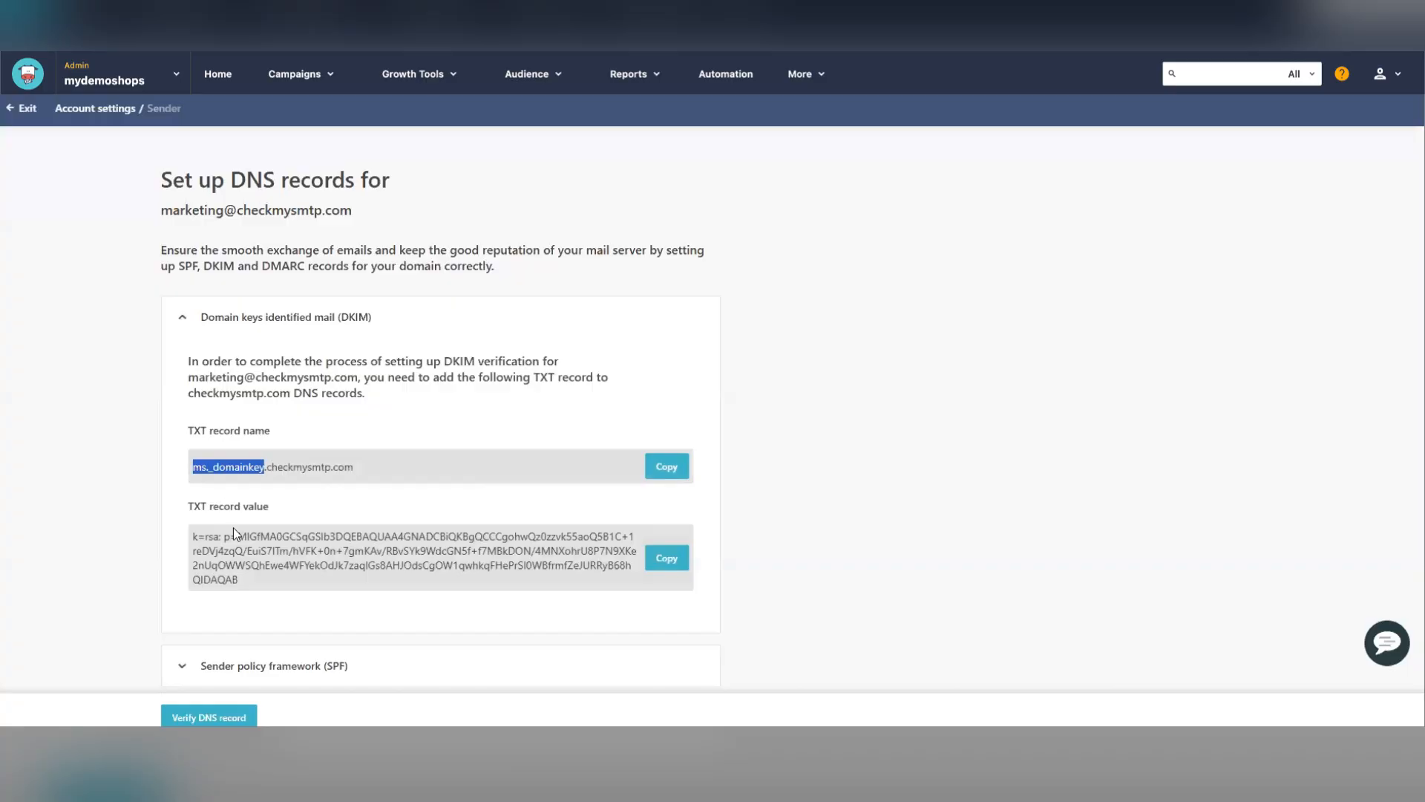
- Copy the DKIM TXT record value, paste it as the record's value, and create the record
left_click(666, 558)
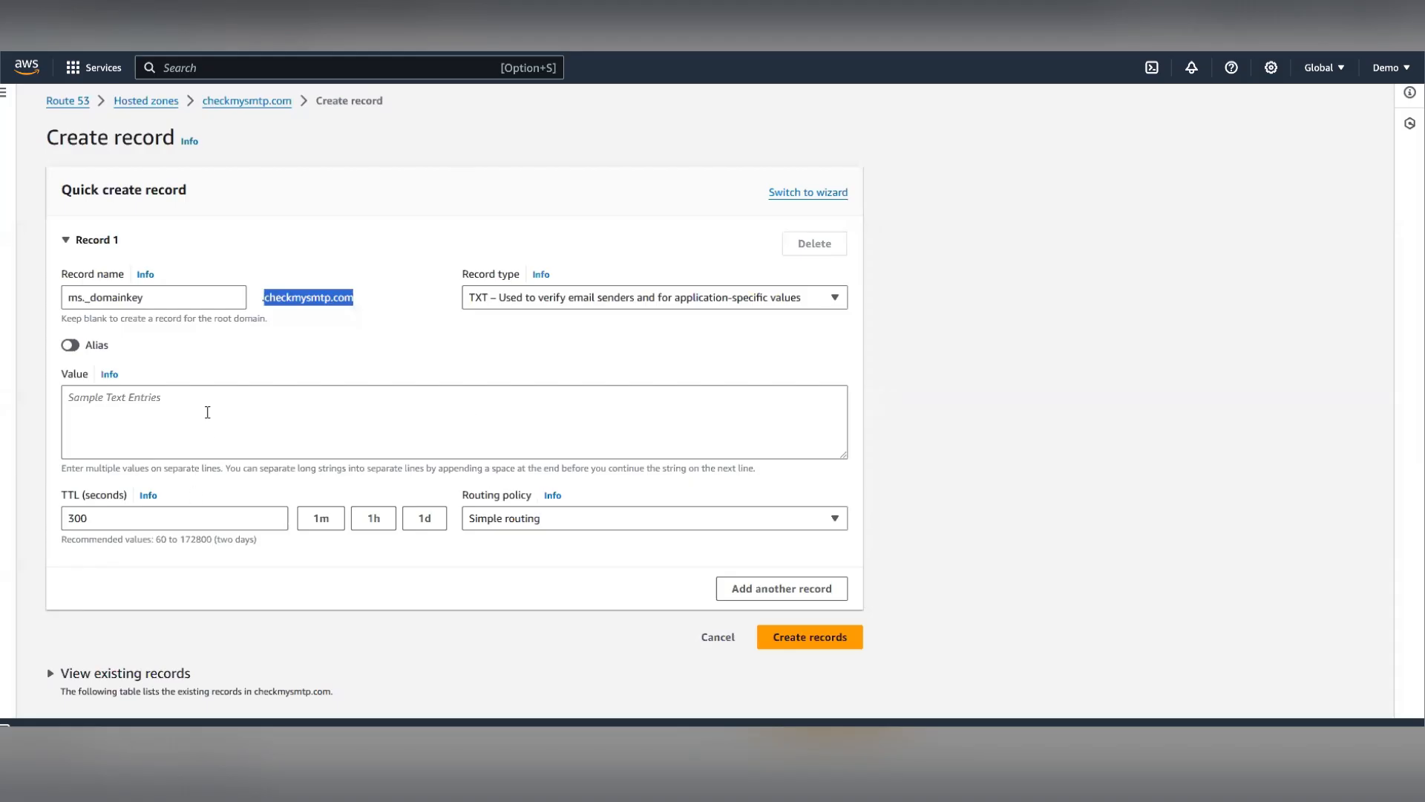
left_click(207, 406)
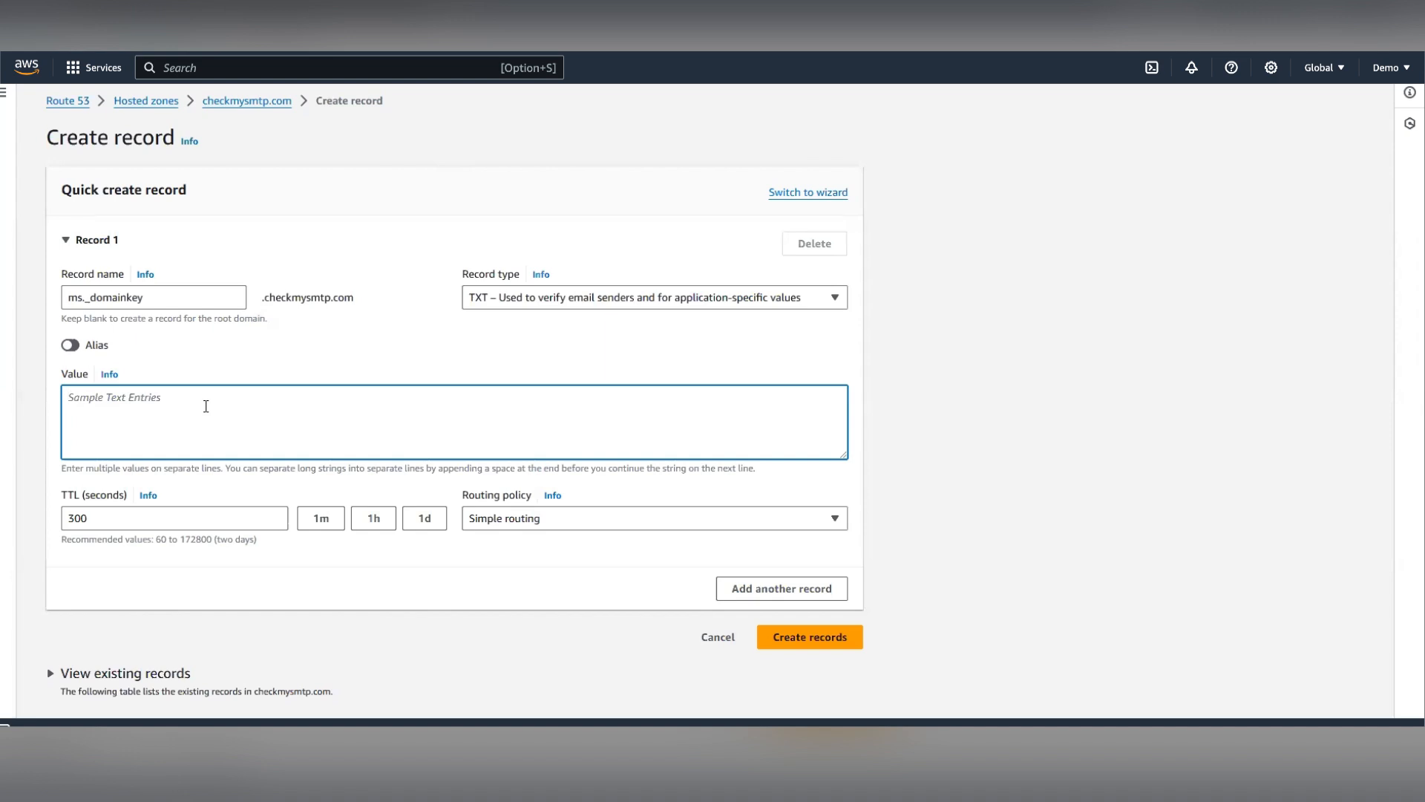
key("super+v")
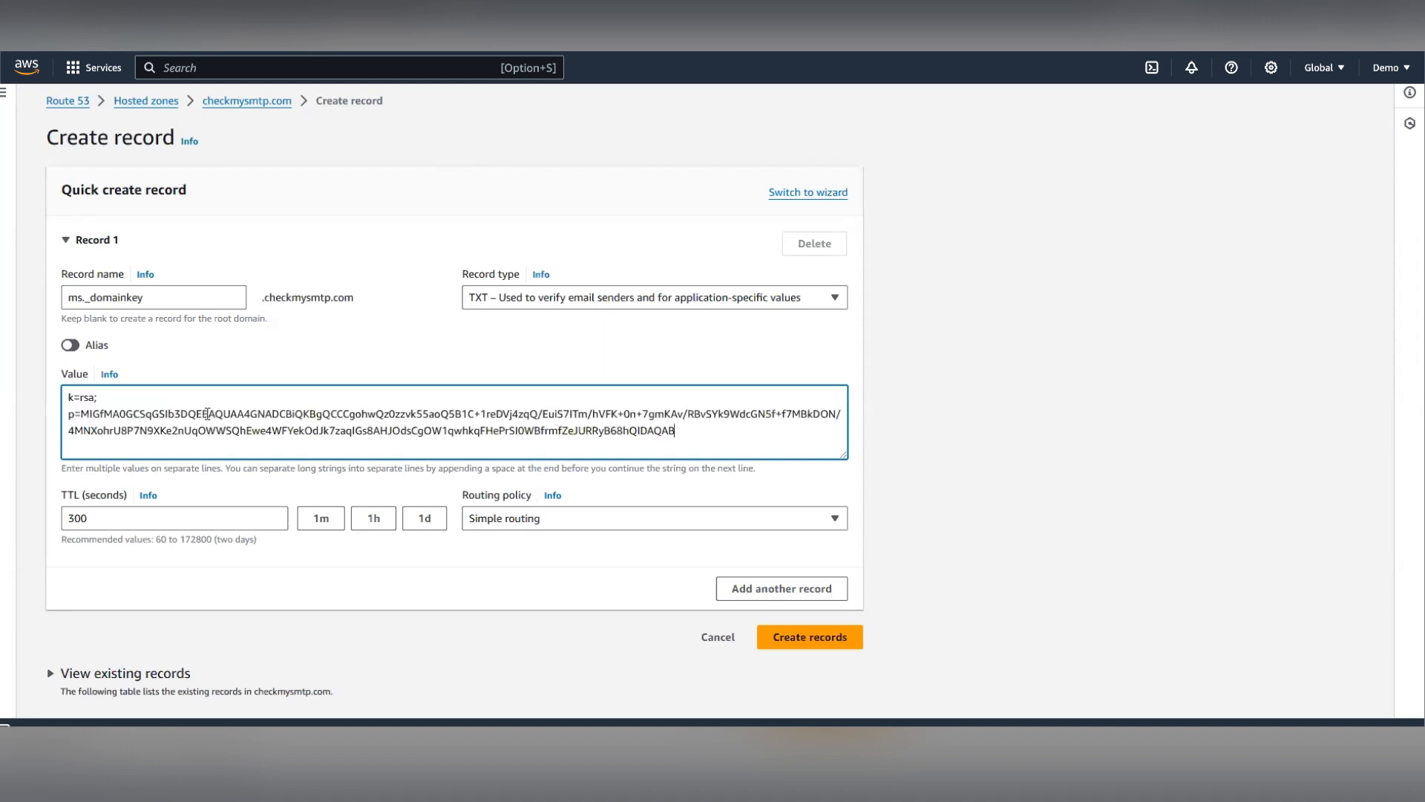
left_click(816, 644)
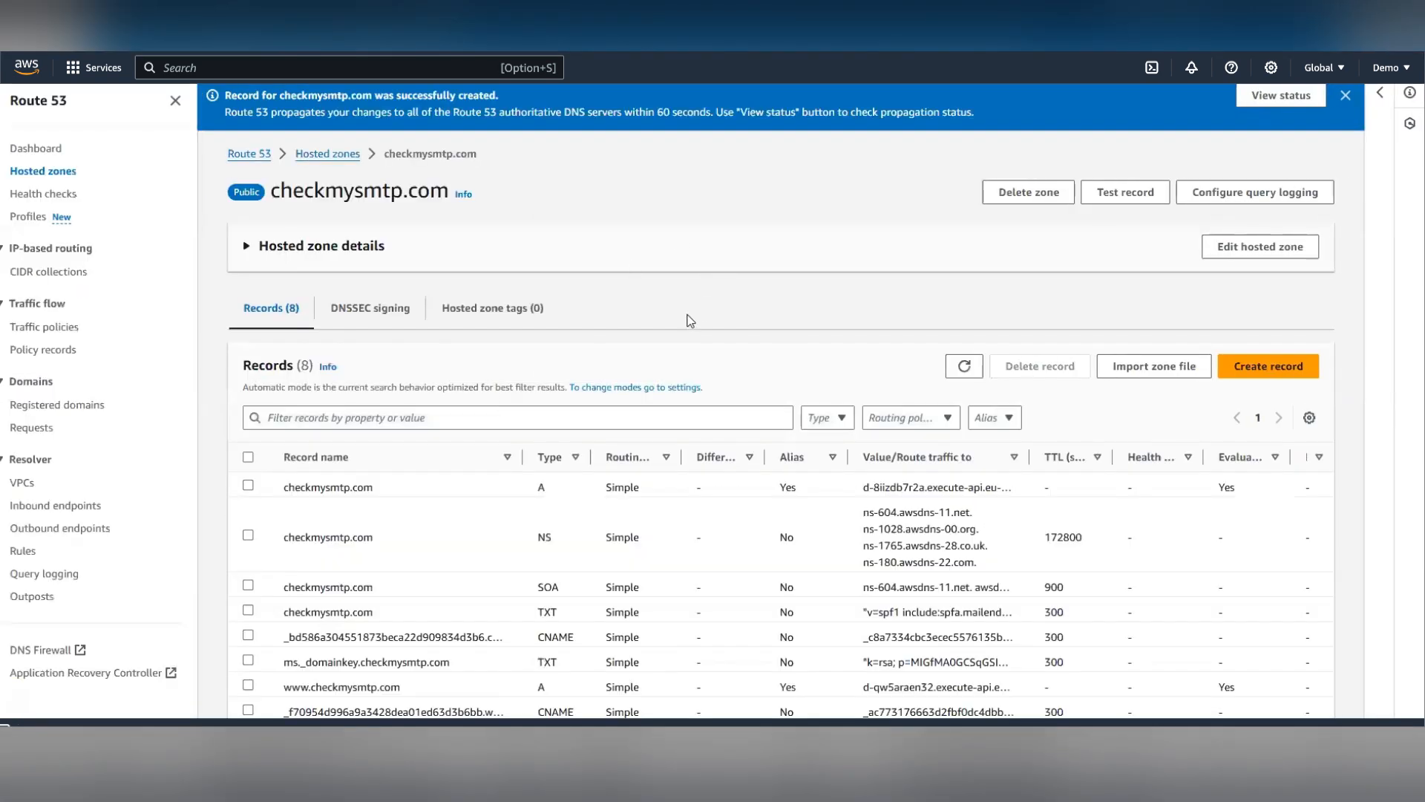
- Start a third new record in the hosted zone and set its type to TXT
scroll(689, 320, "down", 1)
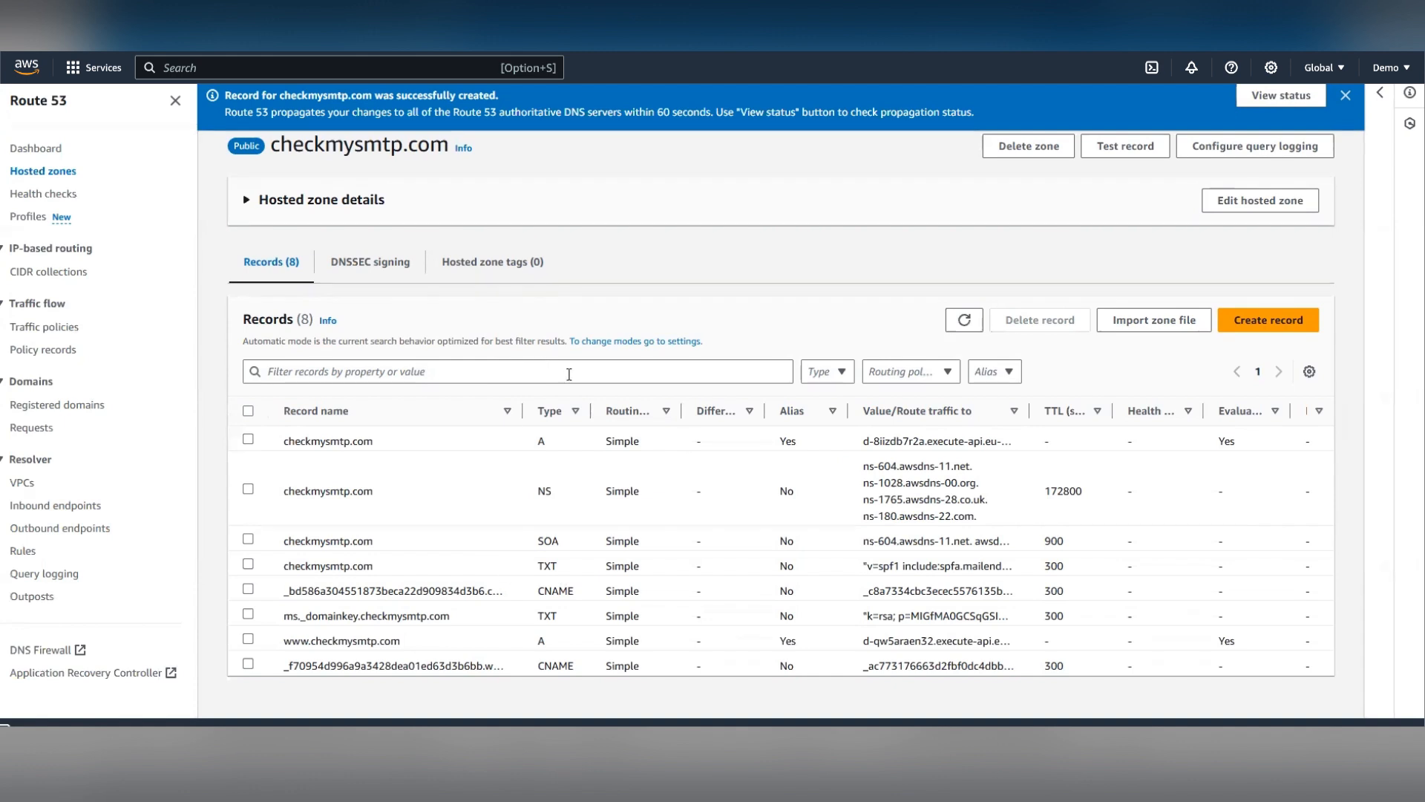
left_click(1288, 324)
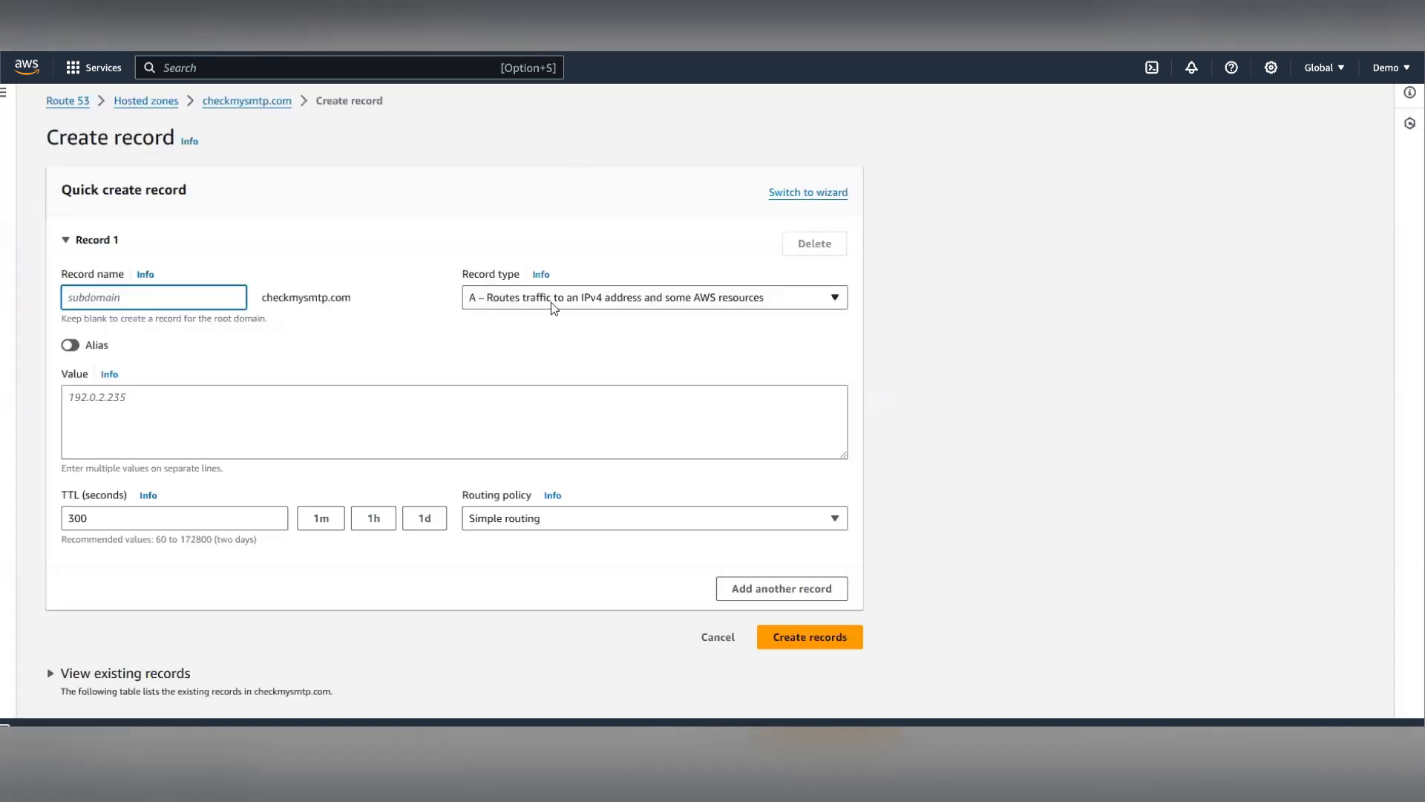
left_click(522, 300)
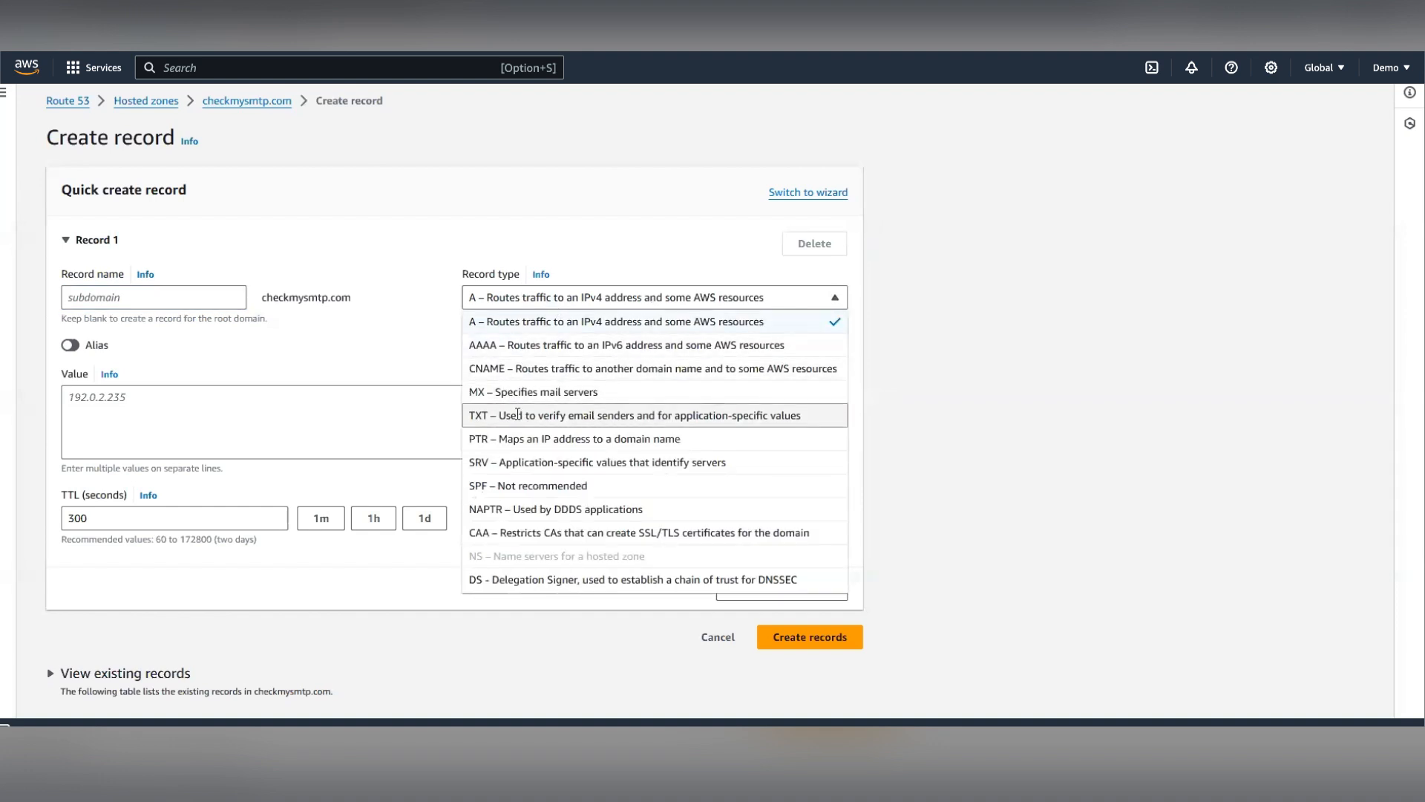
left_click(518, 417)
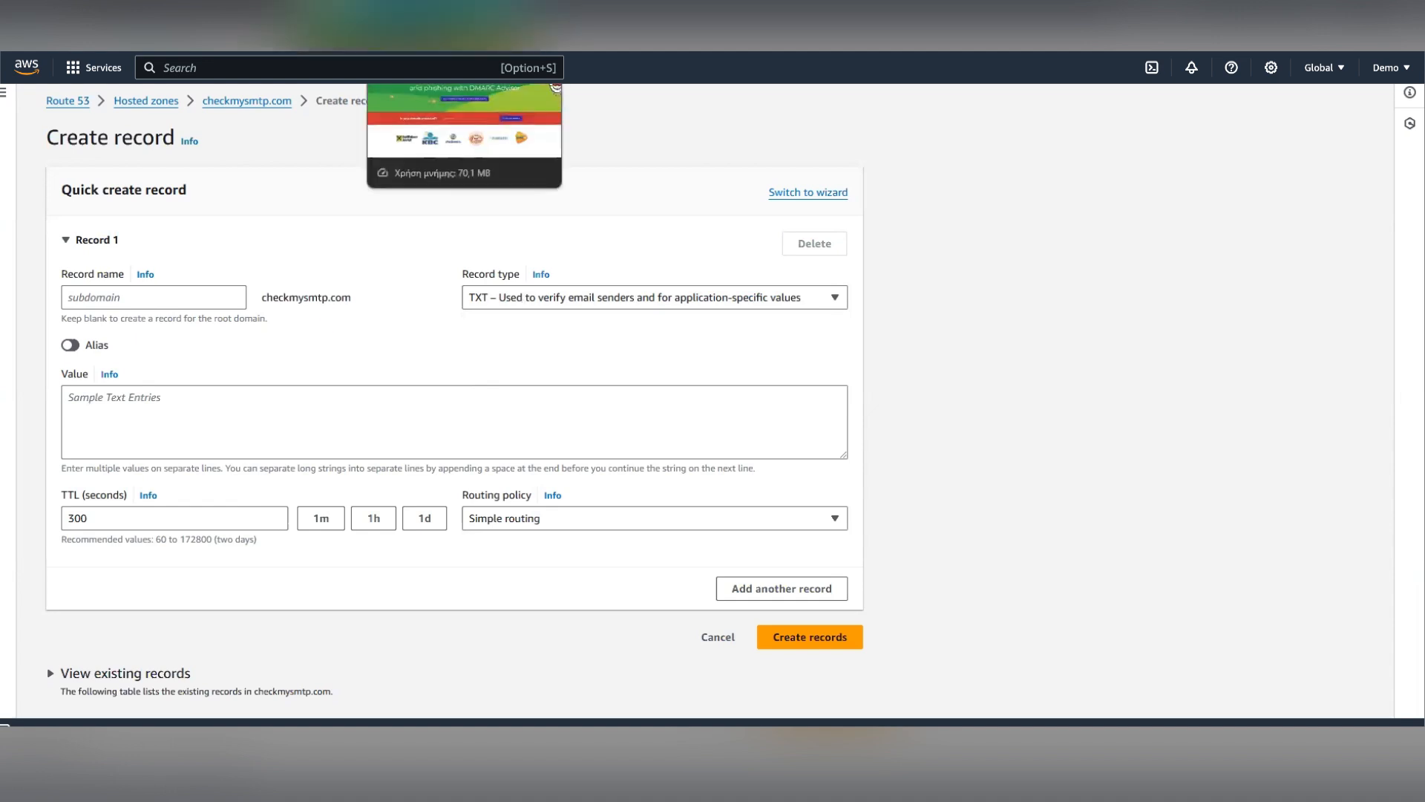
- Switch to the DMARC Advisor site, open its DMARC Generator, and read the instructions
left_click(404, 9)
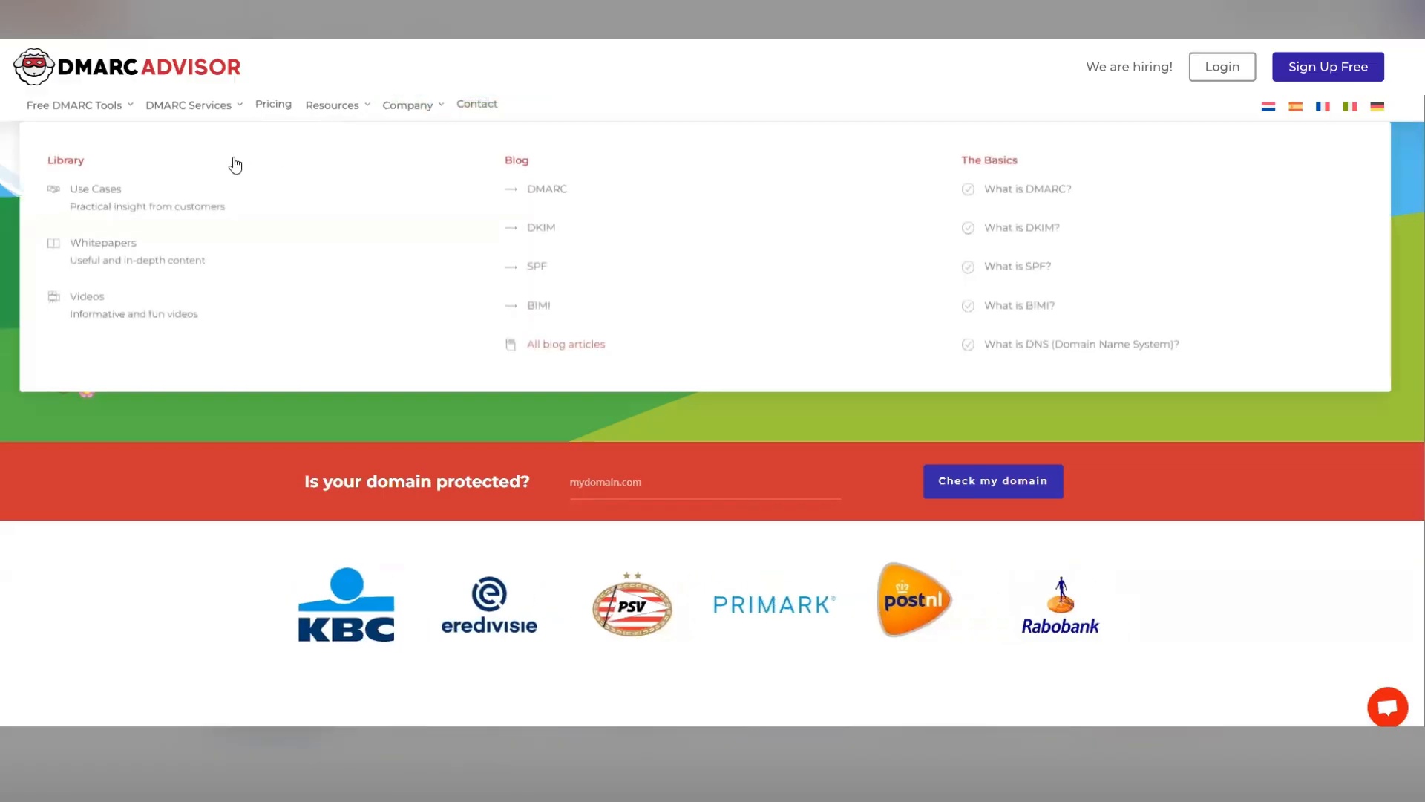
mouse_move(135, 113)
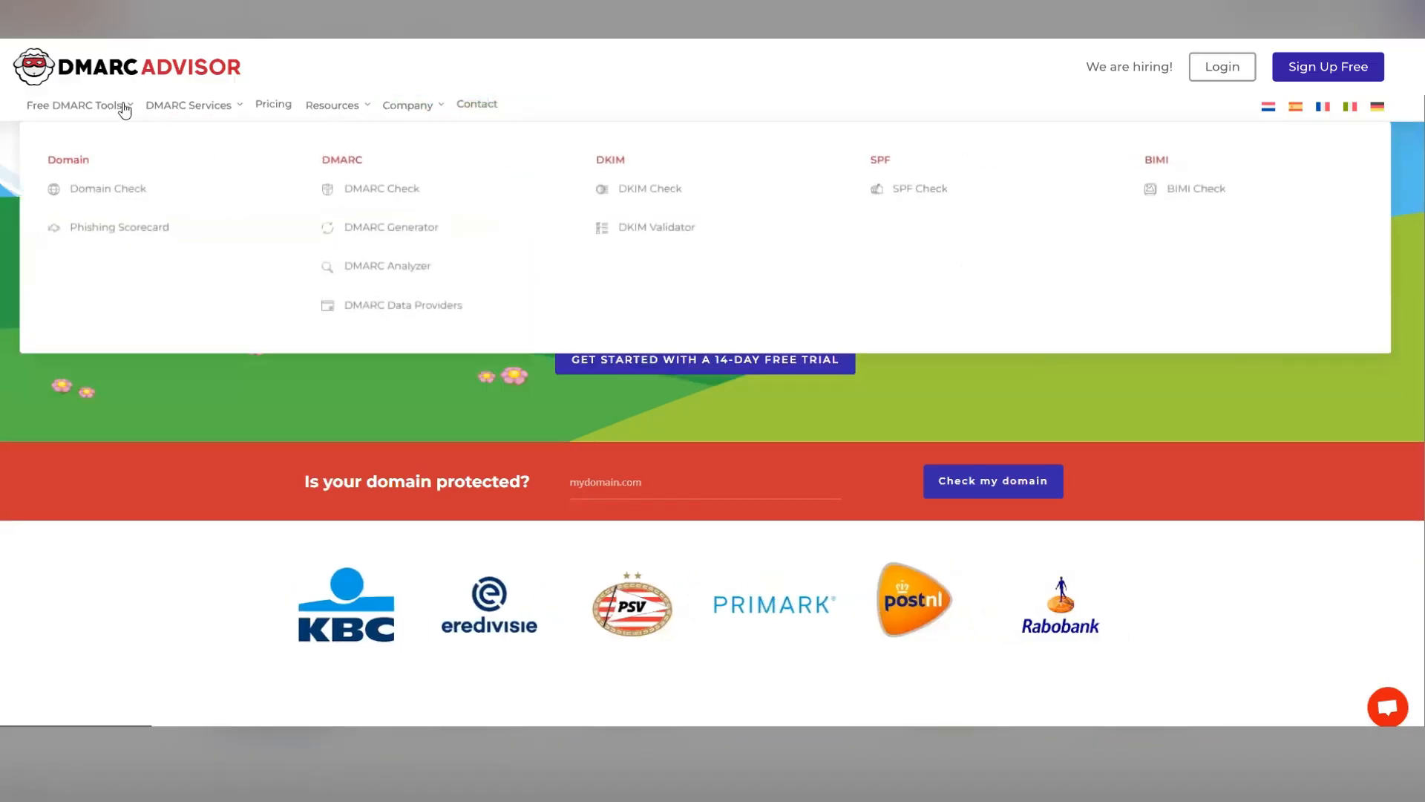
left_click(410, 237)
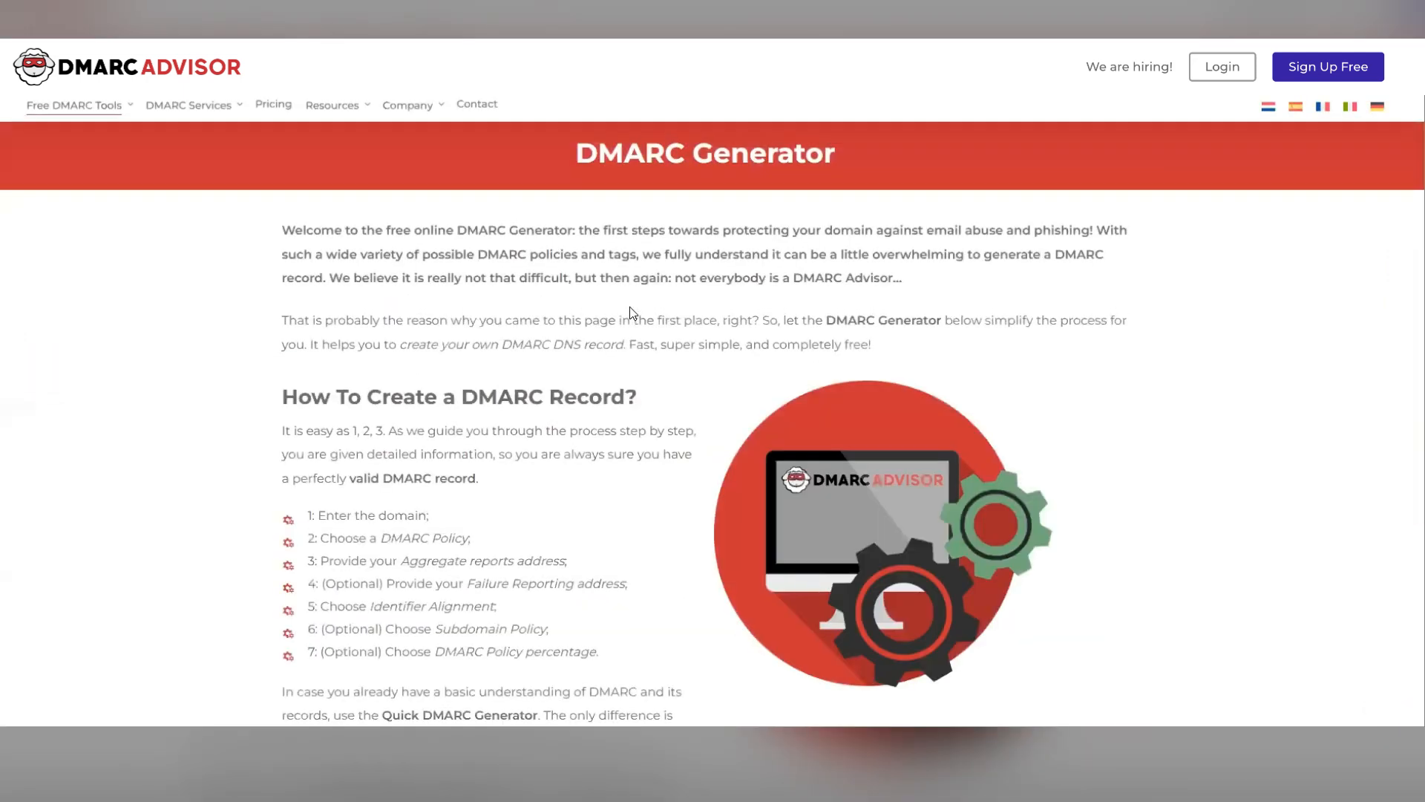
scroll(630, 305, "down", 7)
scroll(533, 295, "down", 1)
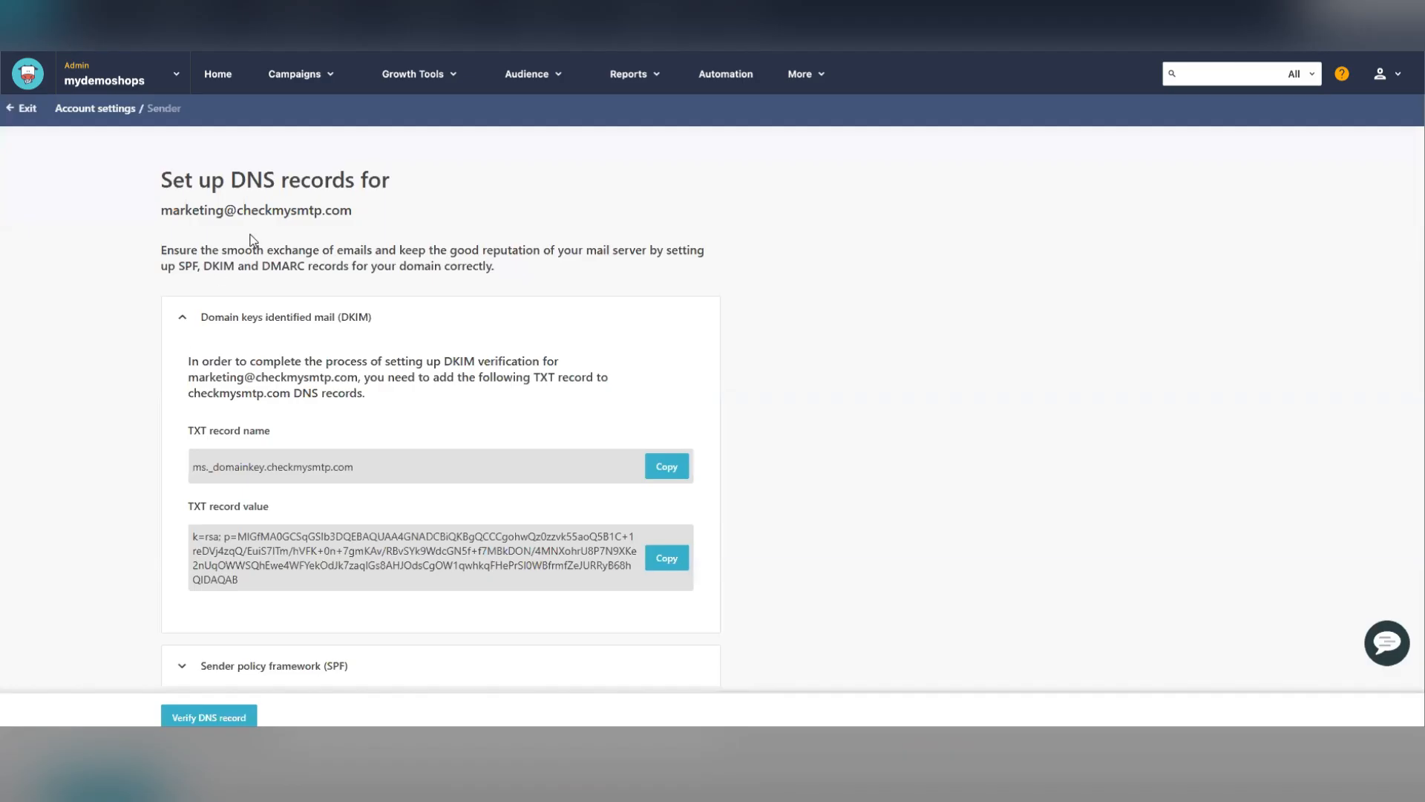
- Copy the sender's domain checkmysmtp.com, paste it into the DMARC Generator, and start creating a record
left_click_drag(354, 210, 237, 211)
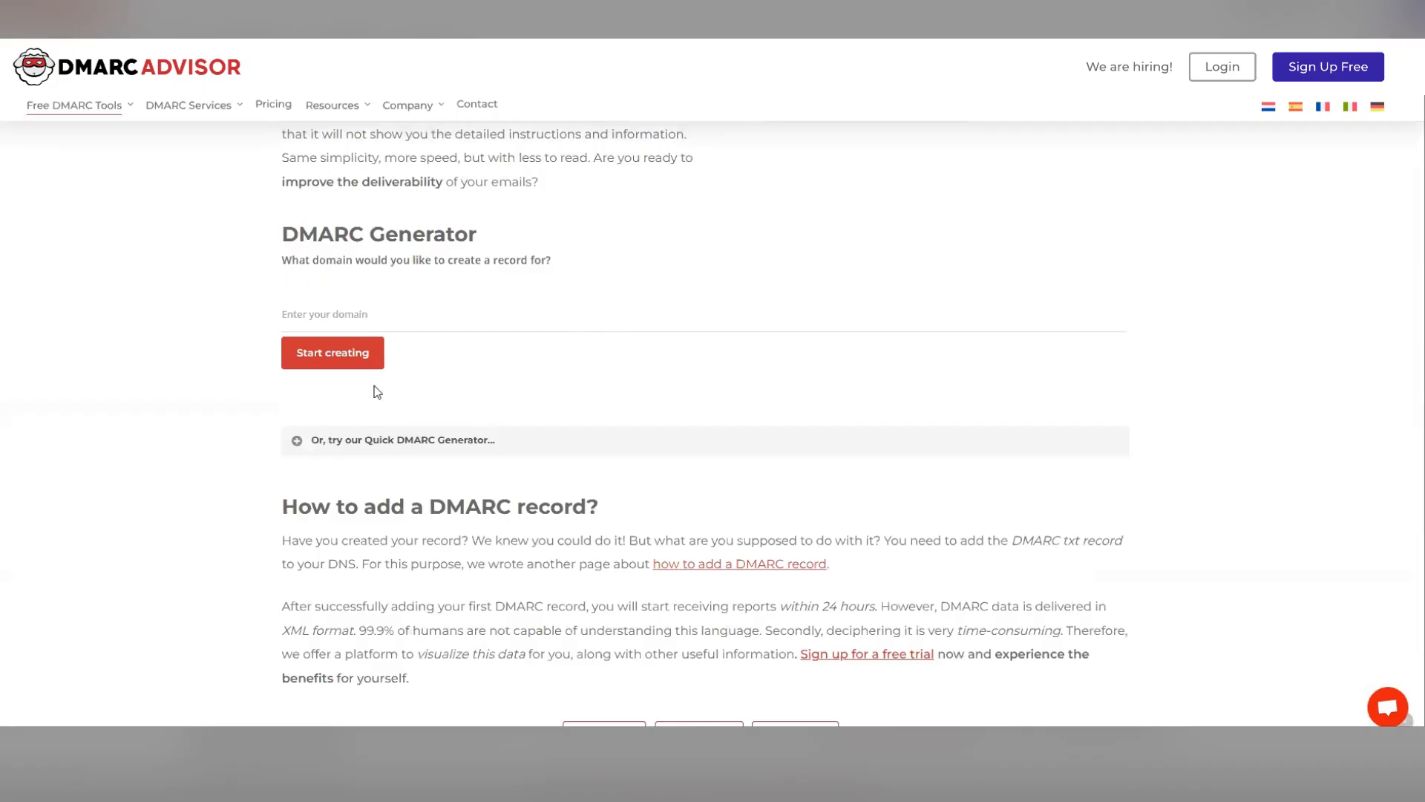
left_click(328, 312)
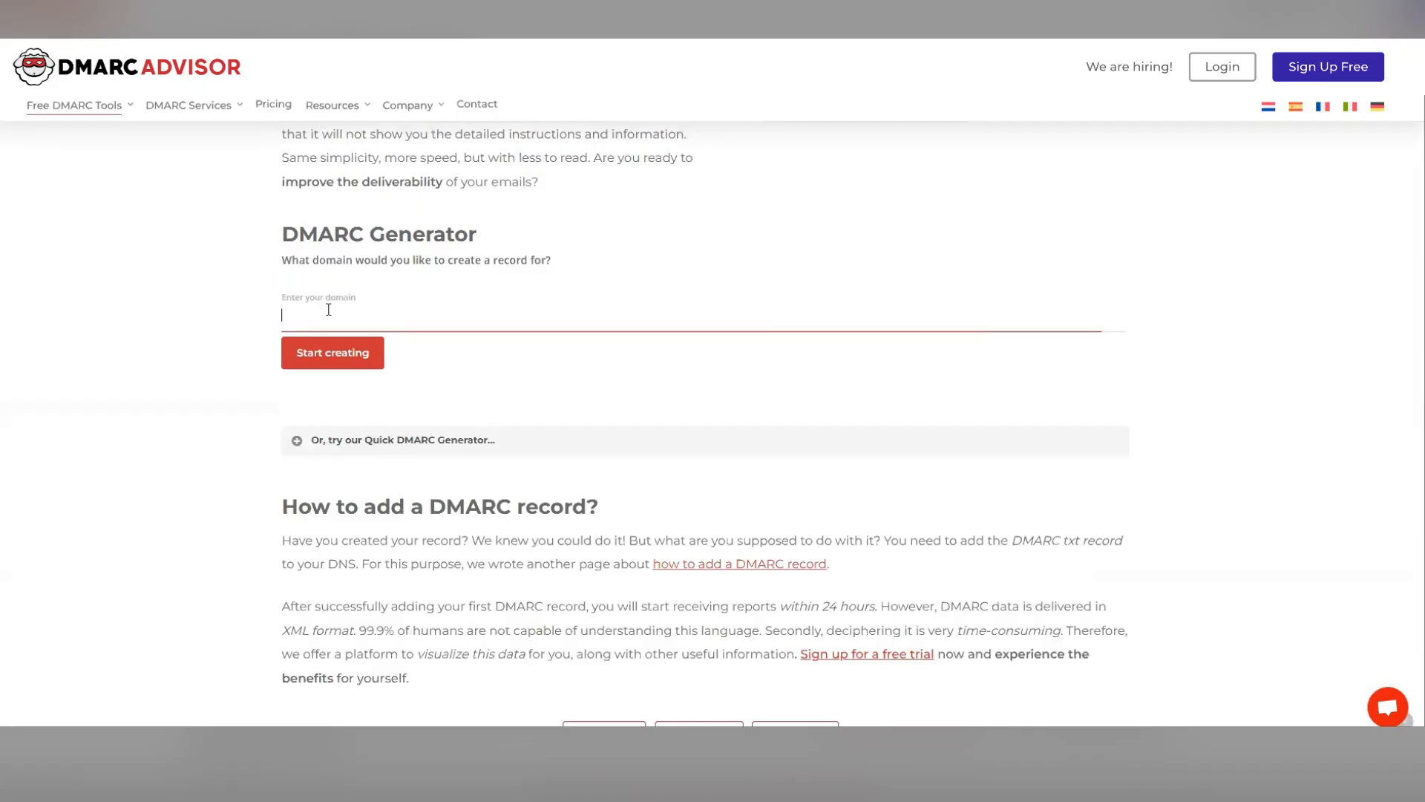
key("ctrl+v")
left_click(342, 349)
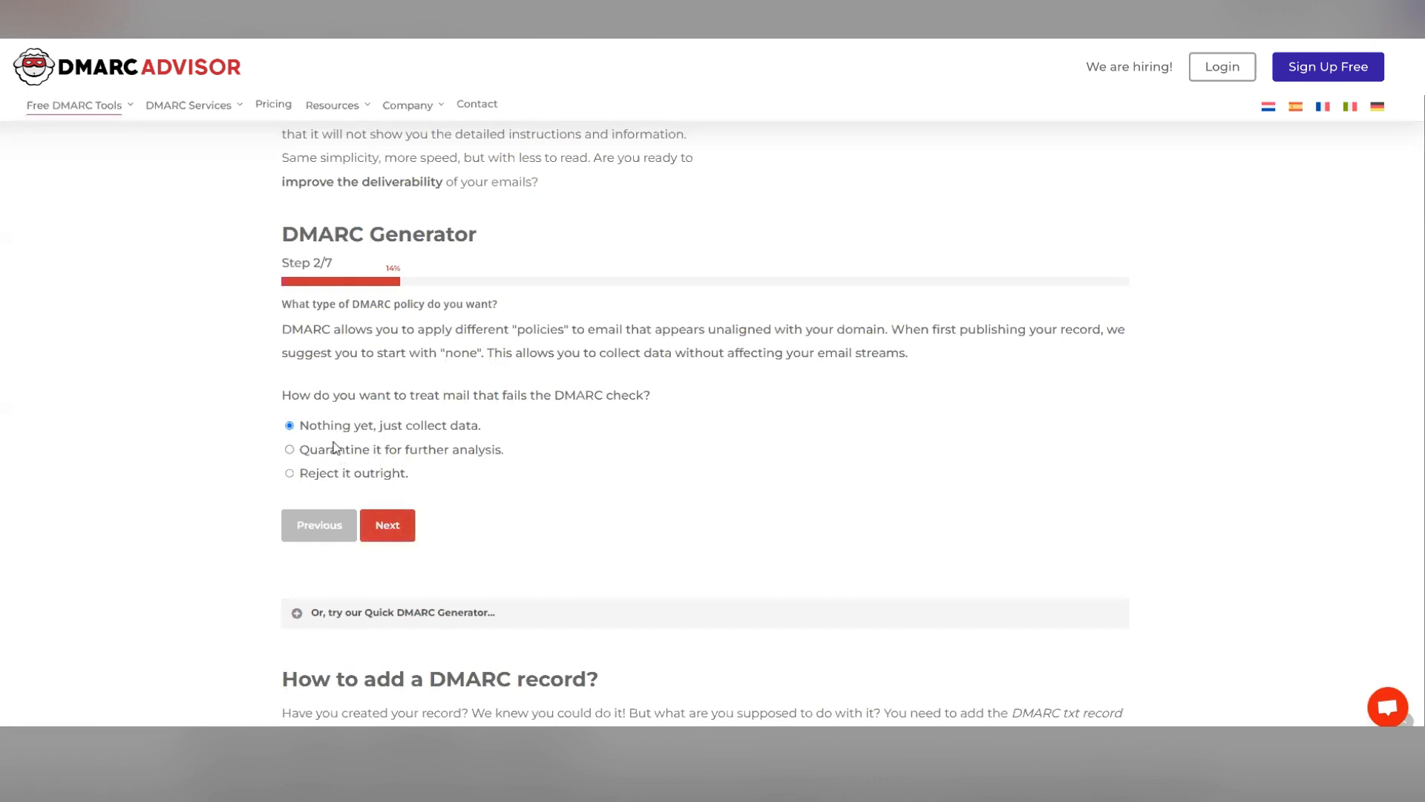
- Advance through the generator keeping policy none, no report addresses, no subdomain policy and 100 percent, then create the record
left_click(386, 526)
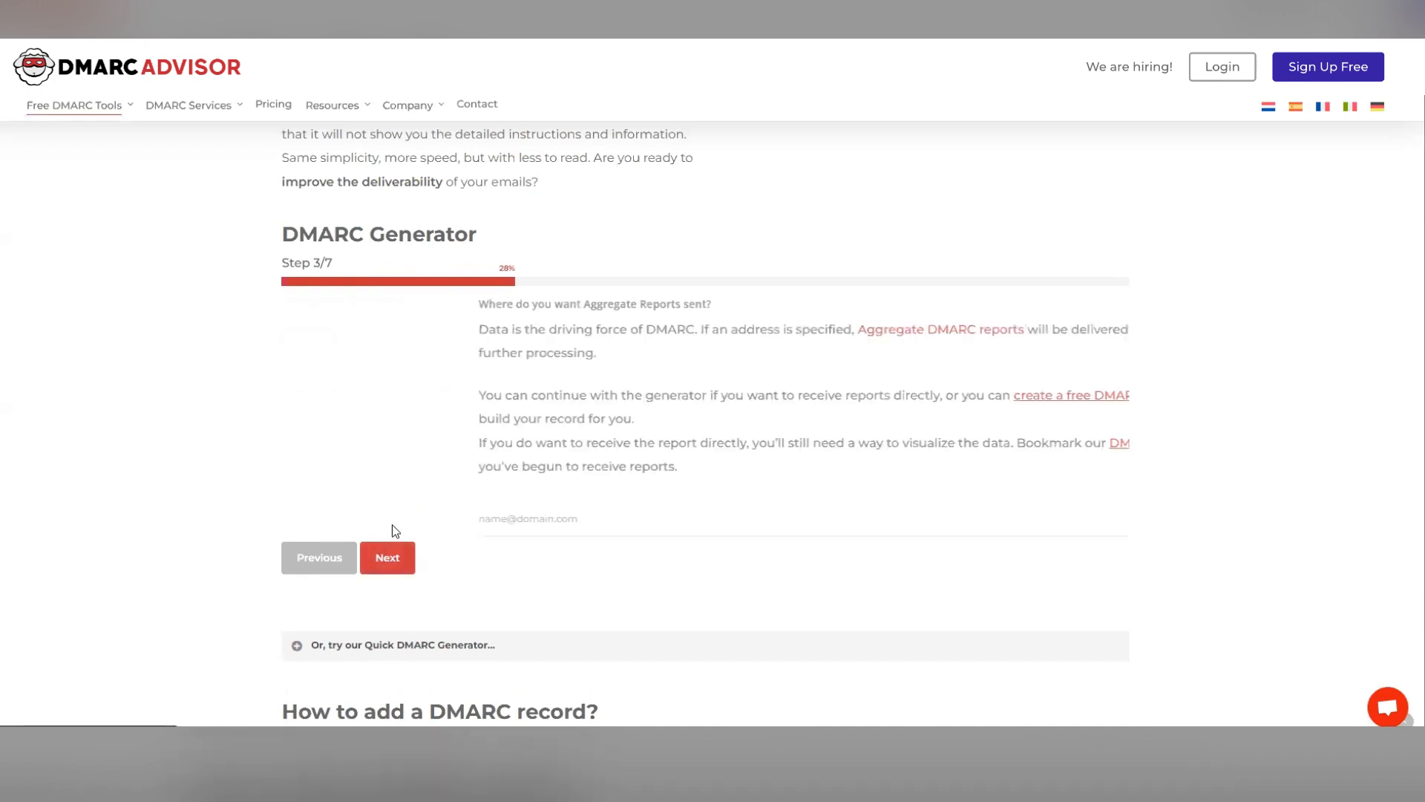
left_click(397, 562)
left_click(388, 482)
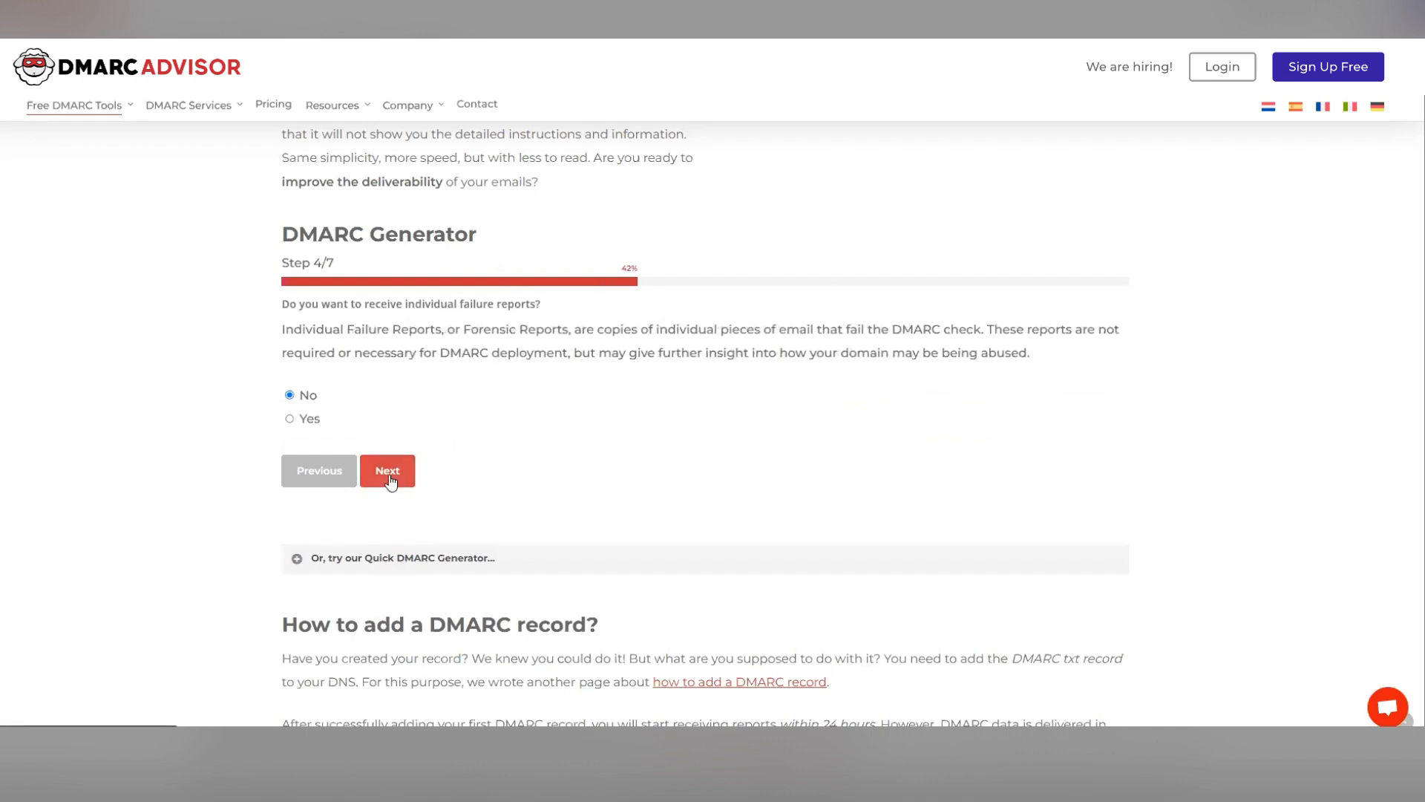
left_click(390, 486)
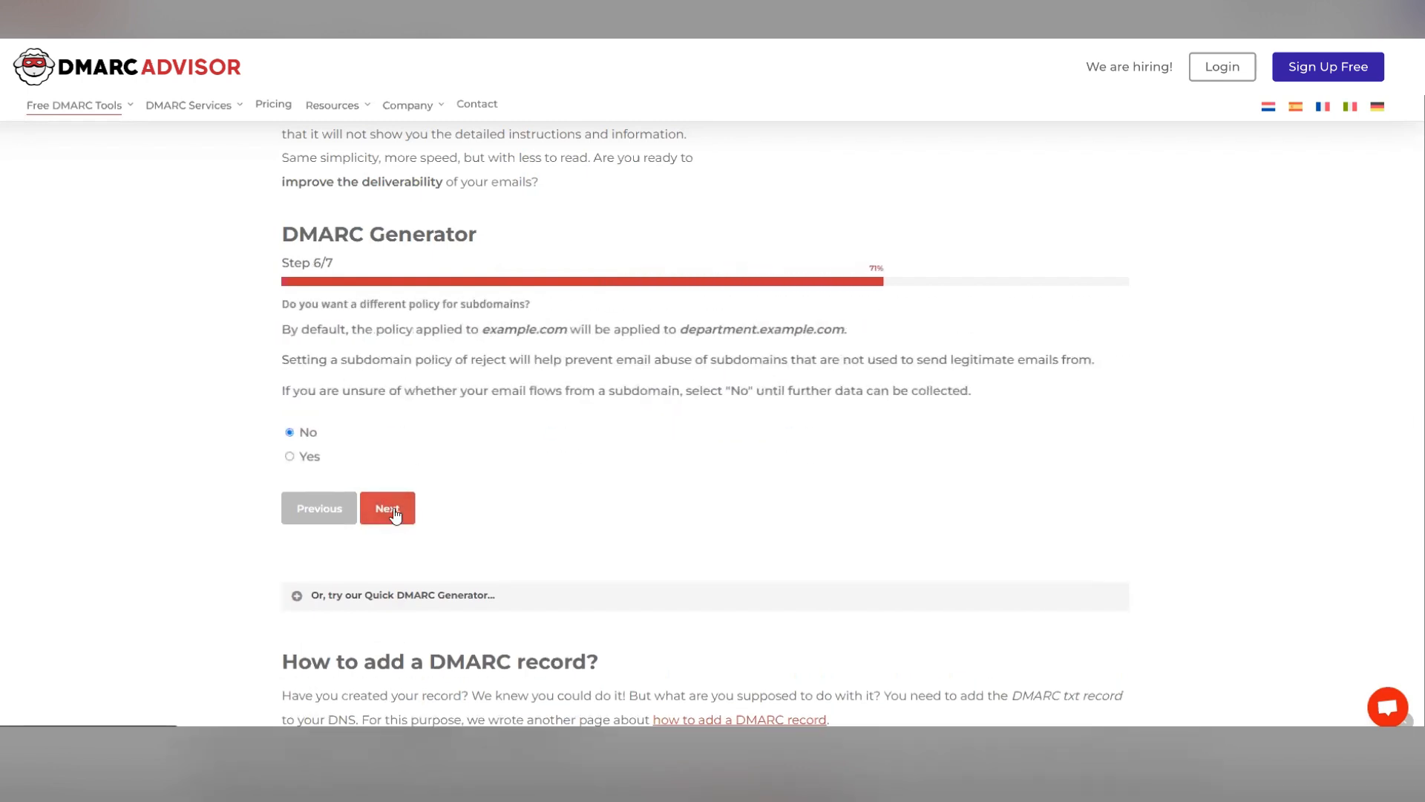
left_click(392, 511)
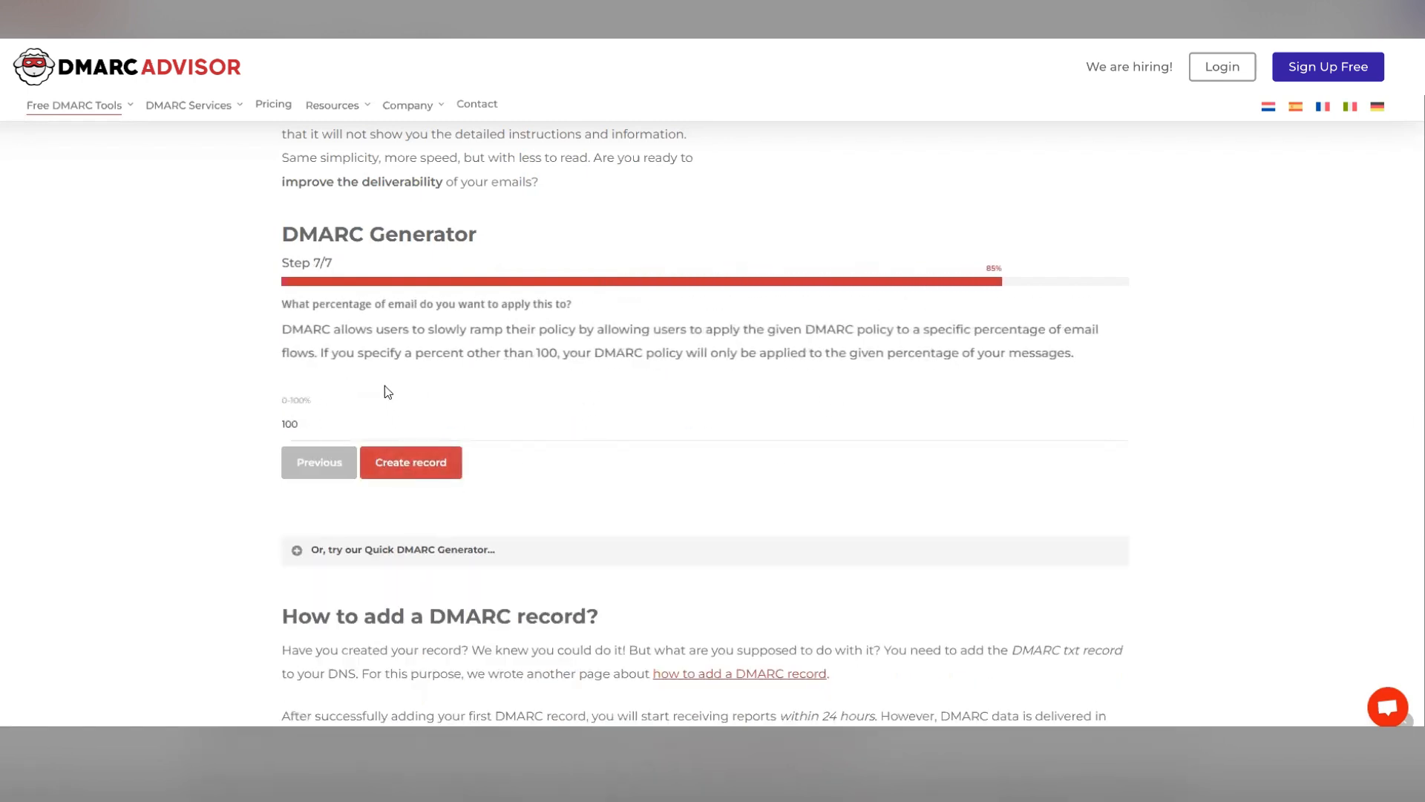
left_click(415, 474)
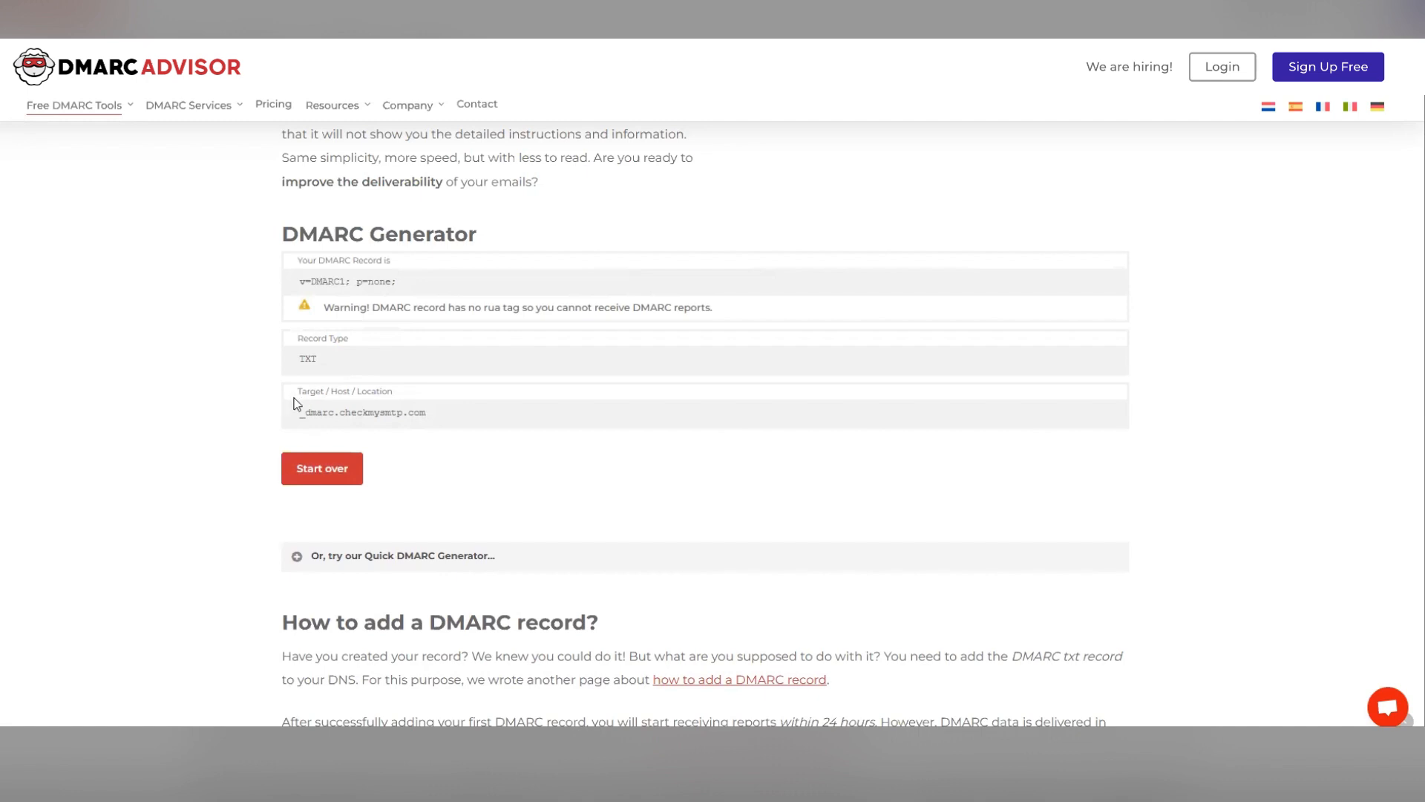
- Copy the generated host _dmarc and paste it as the new Route 53 record's name
left_click_drag(297, 411, 335, 410)
key("super+c")
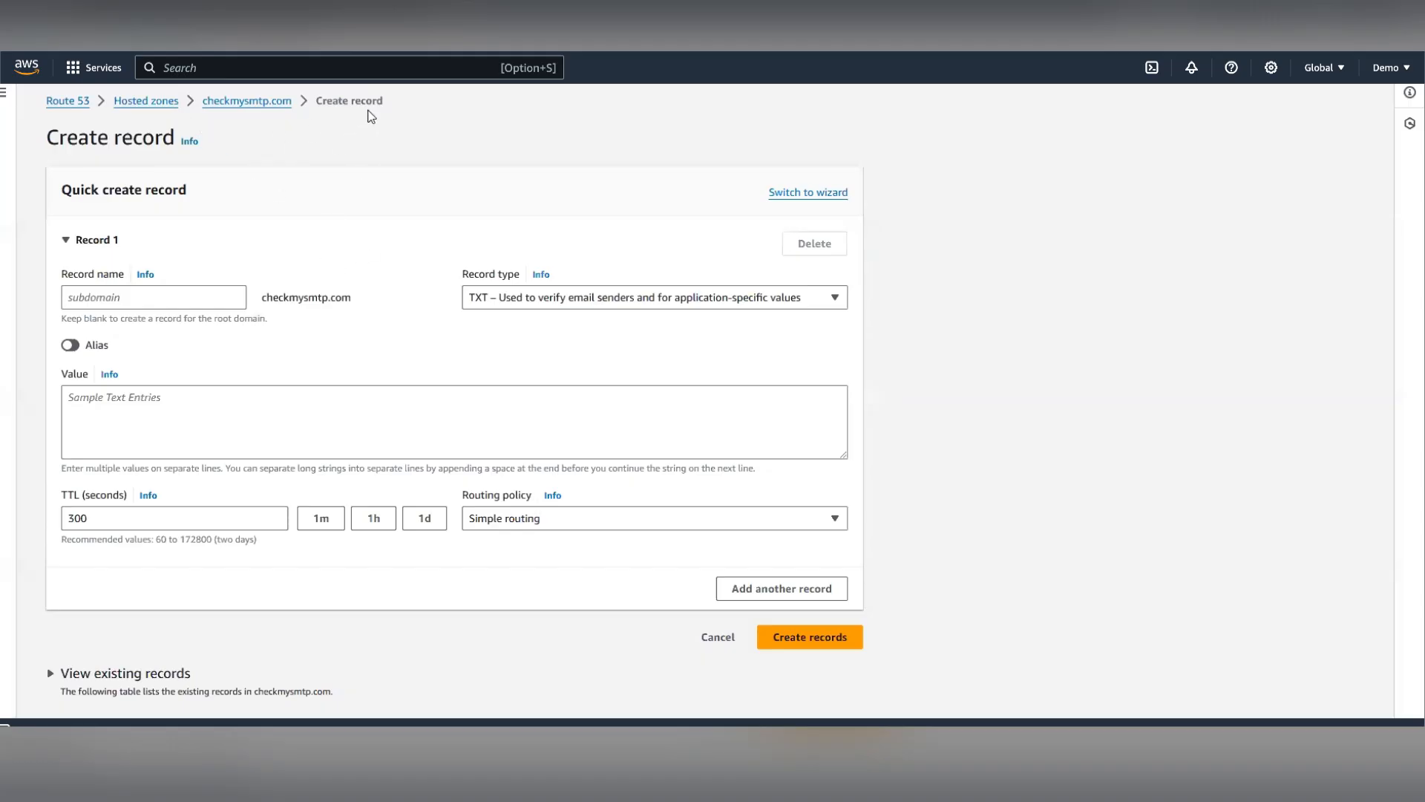
left_click(166, 293)
key("super+v")
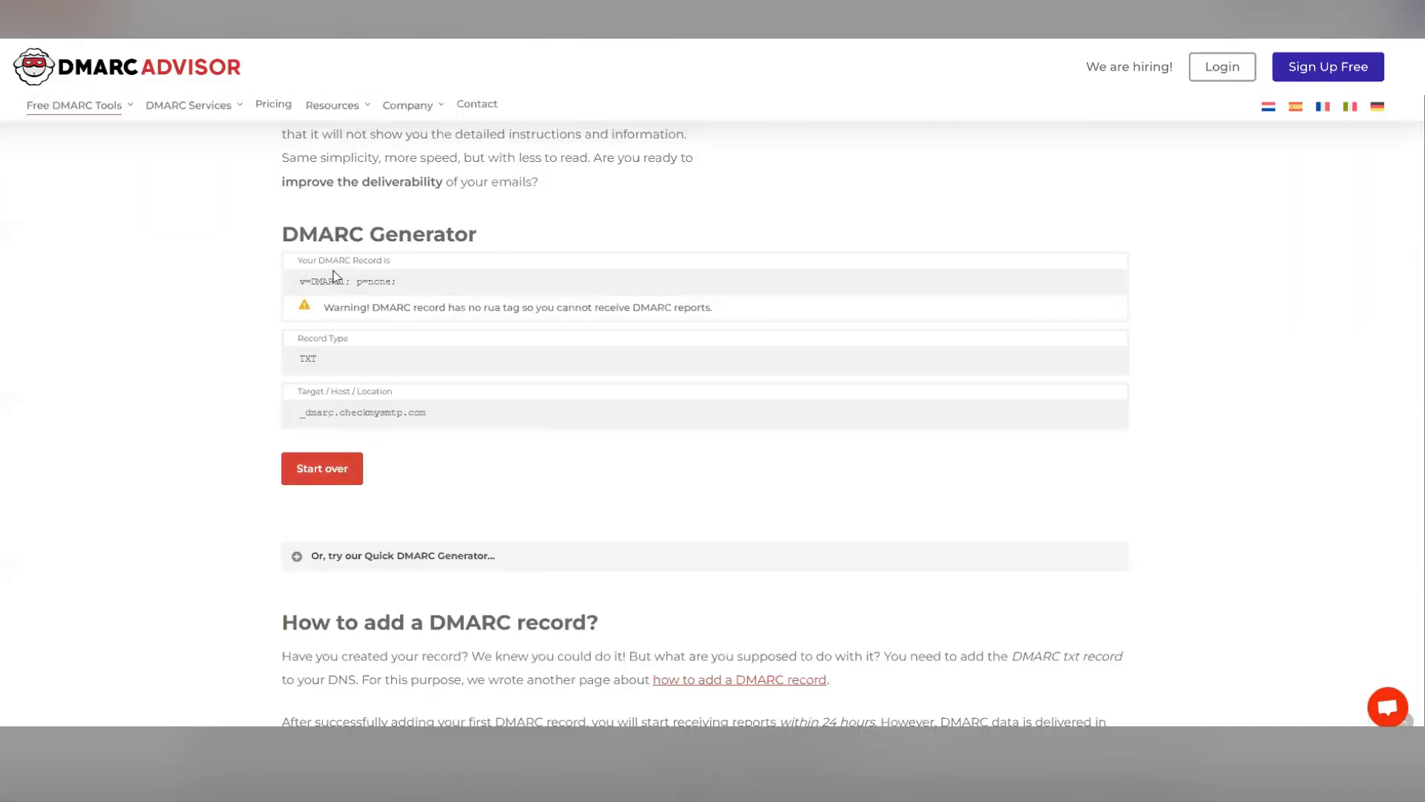
- Copy the generated DMARC record value, paste it as the TXT record's value, and create the record
triple_click(333, 280)
key("ctrl+c")
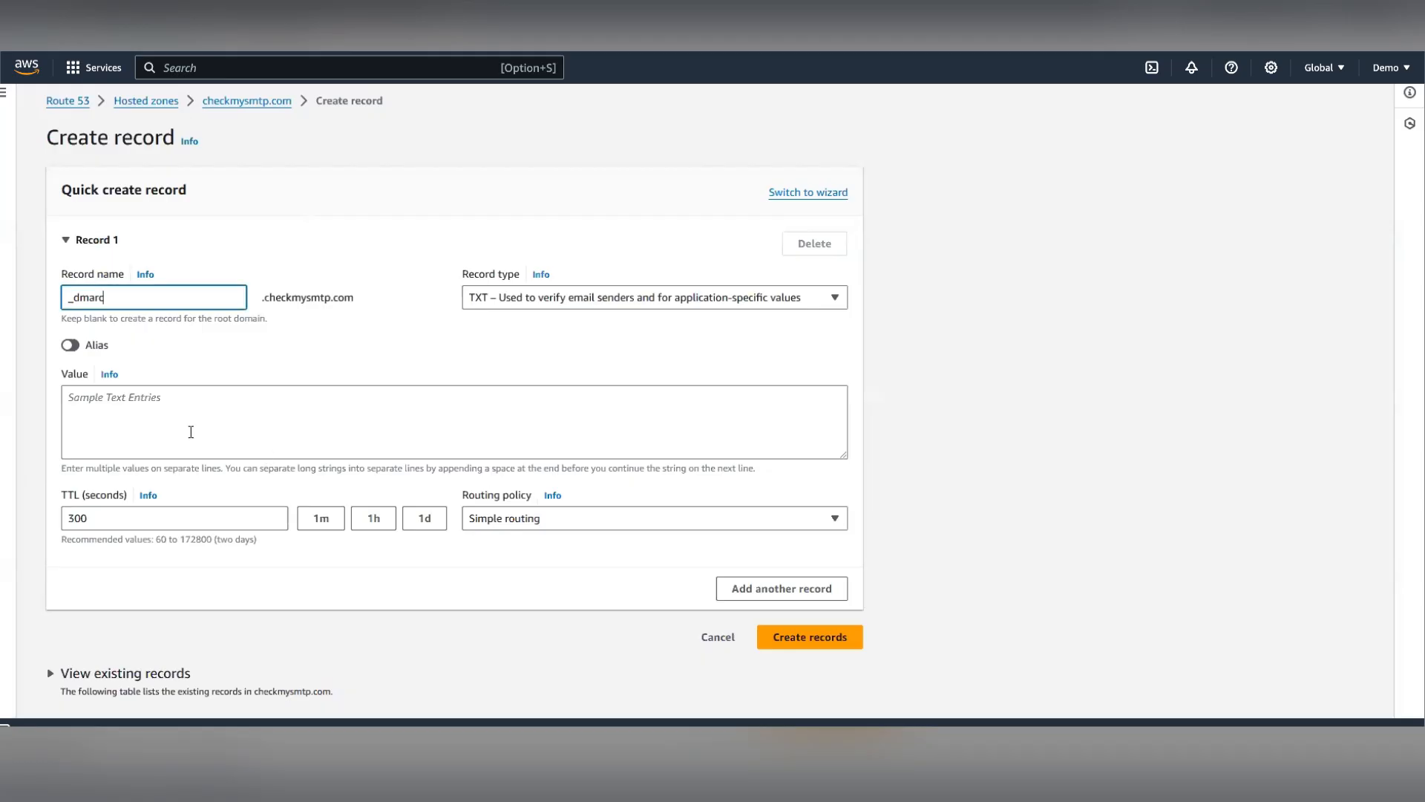
left_click(189, 429)
key("ctrl+v")
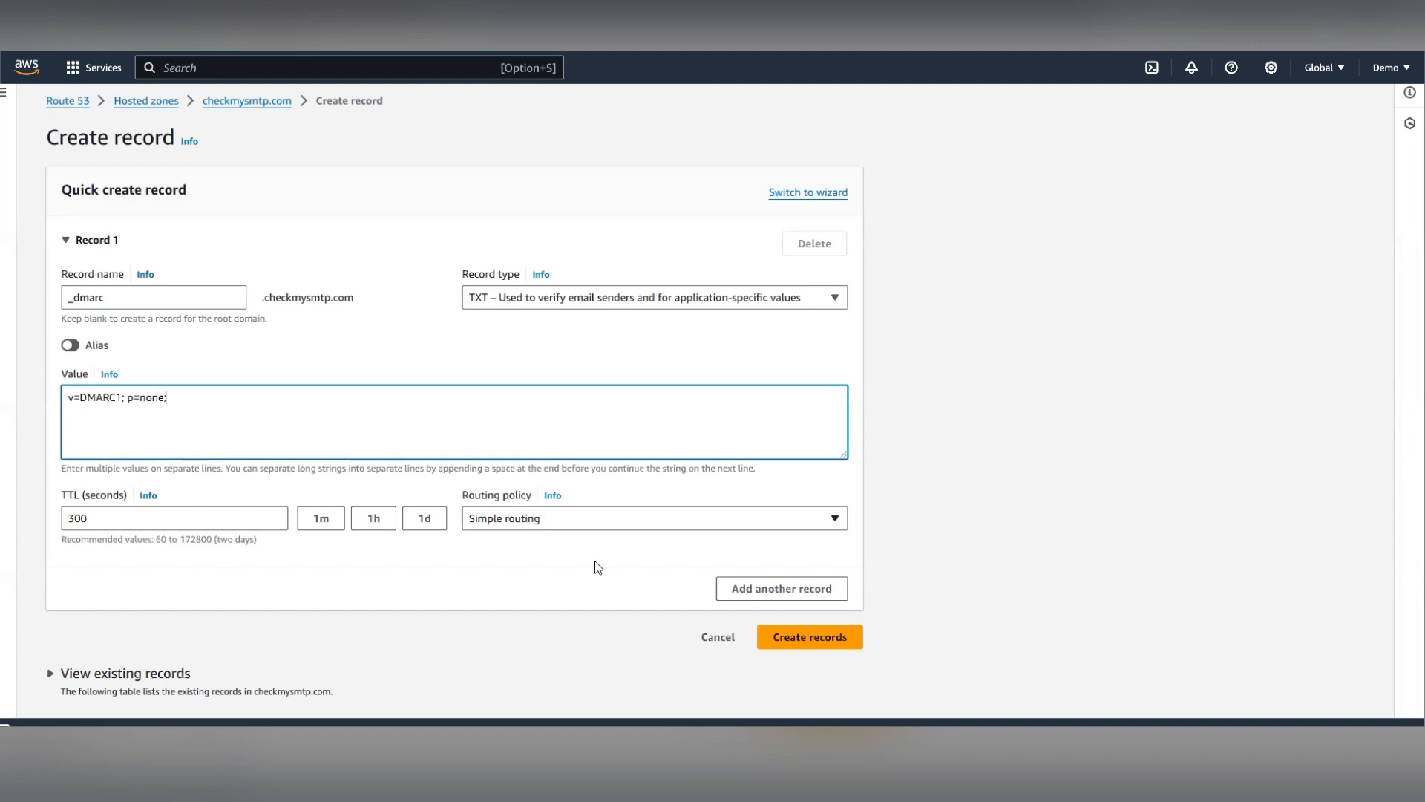
left_click(820, 637)
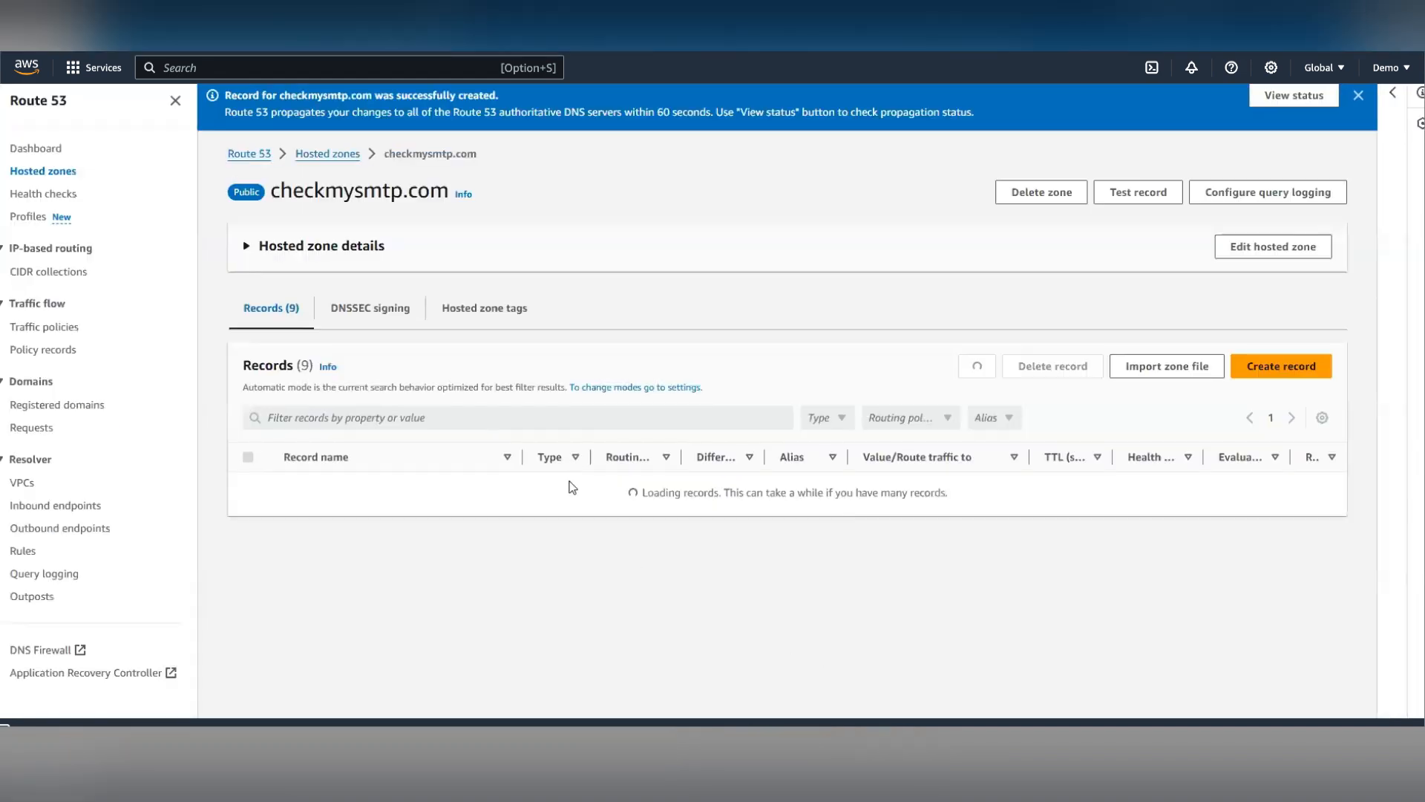
- Review the hosted zone's records list, then return to the sender's DNS setup page
scroll(572, 478, "down", 1)
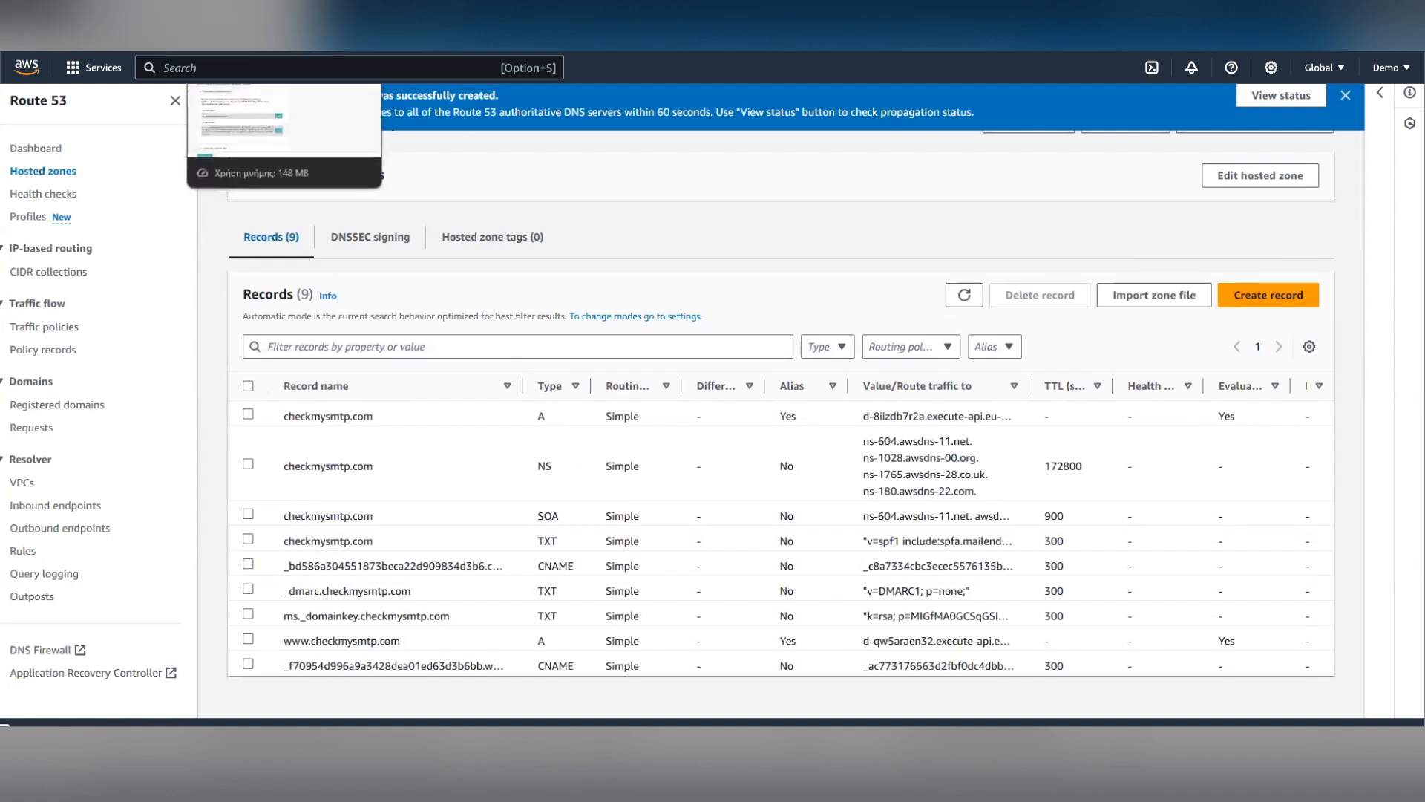
left_click(238, 34)
left_click(87, 294)
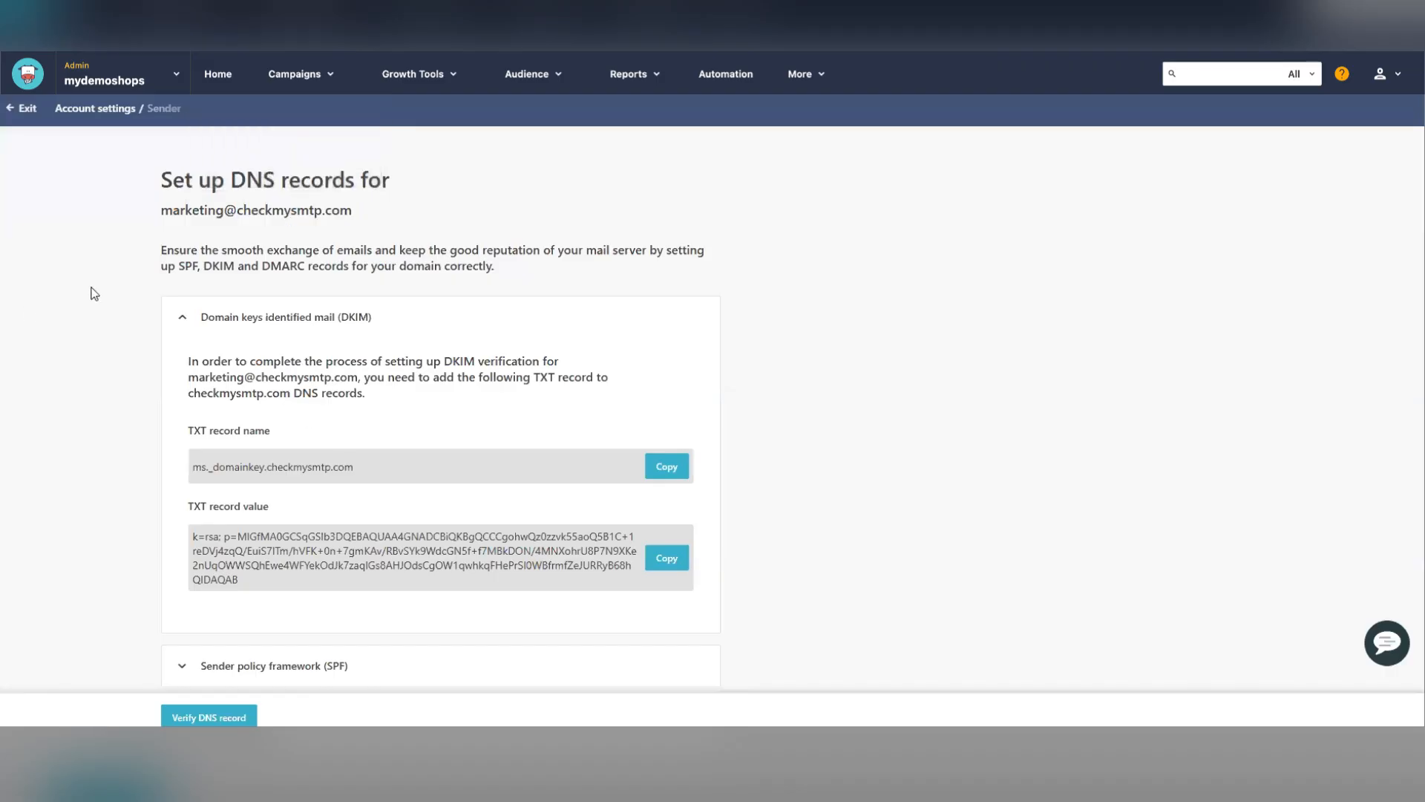
scroll(68, 320, "down", 2)
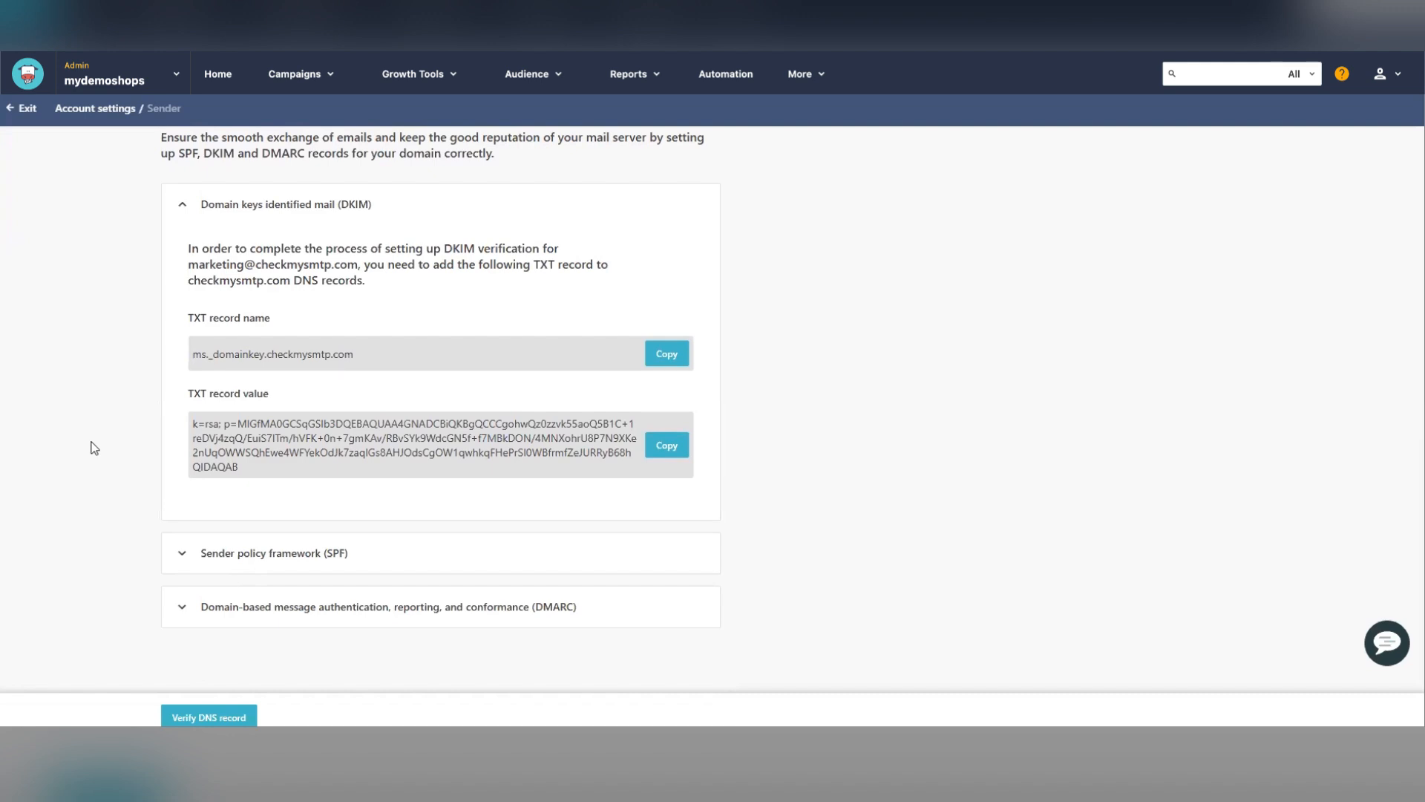
scroll(95, 447, "up", 2)
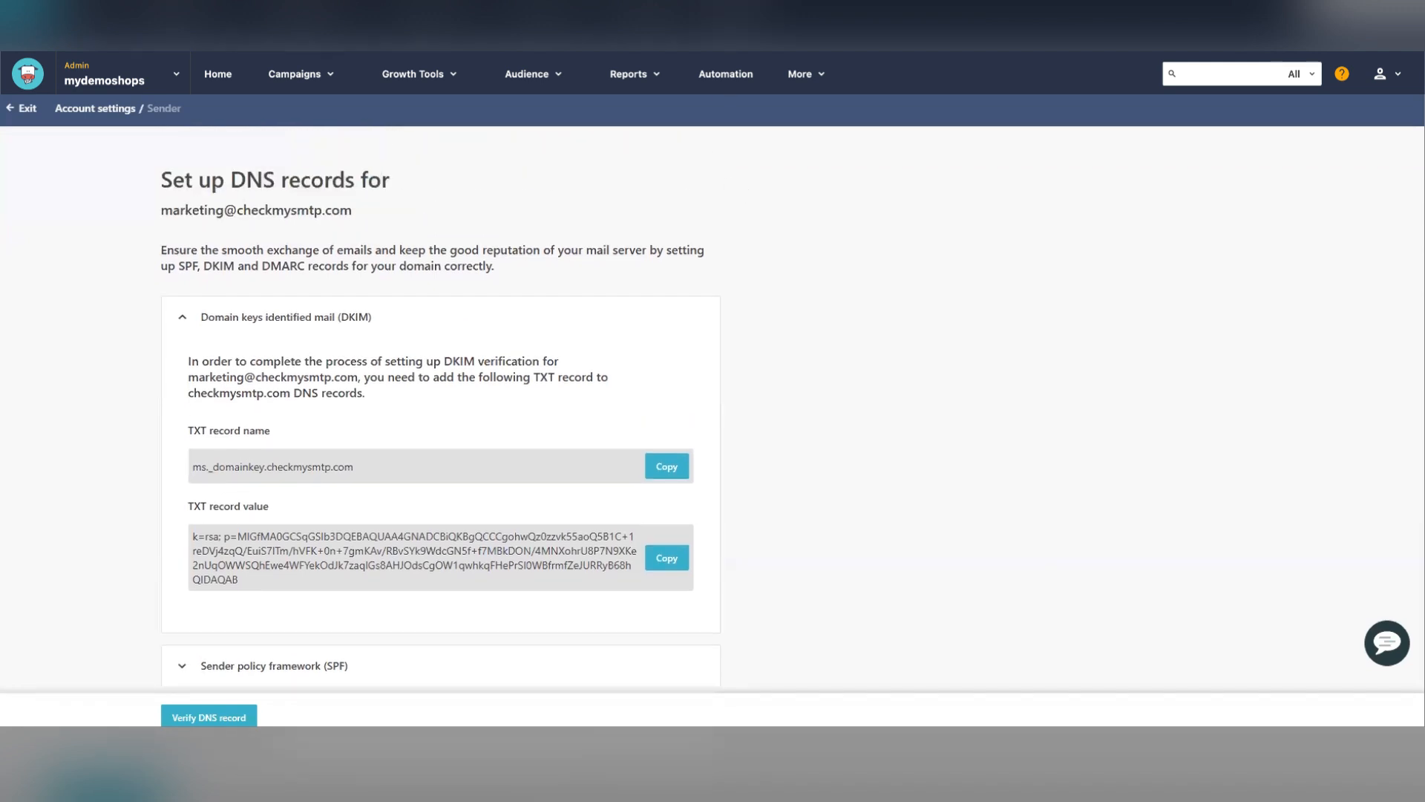
- Open the account Settings and go to the Senders list to check the domain's verification
mouse_move(801, 74)
left_click(734, 101)
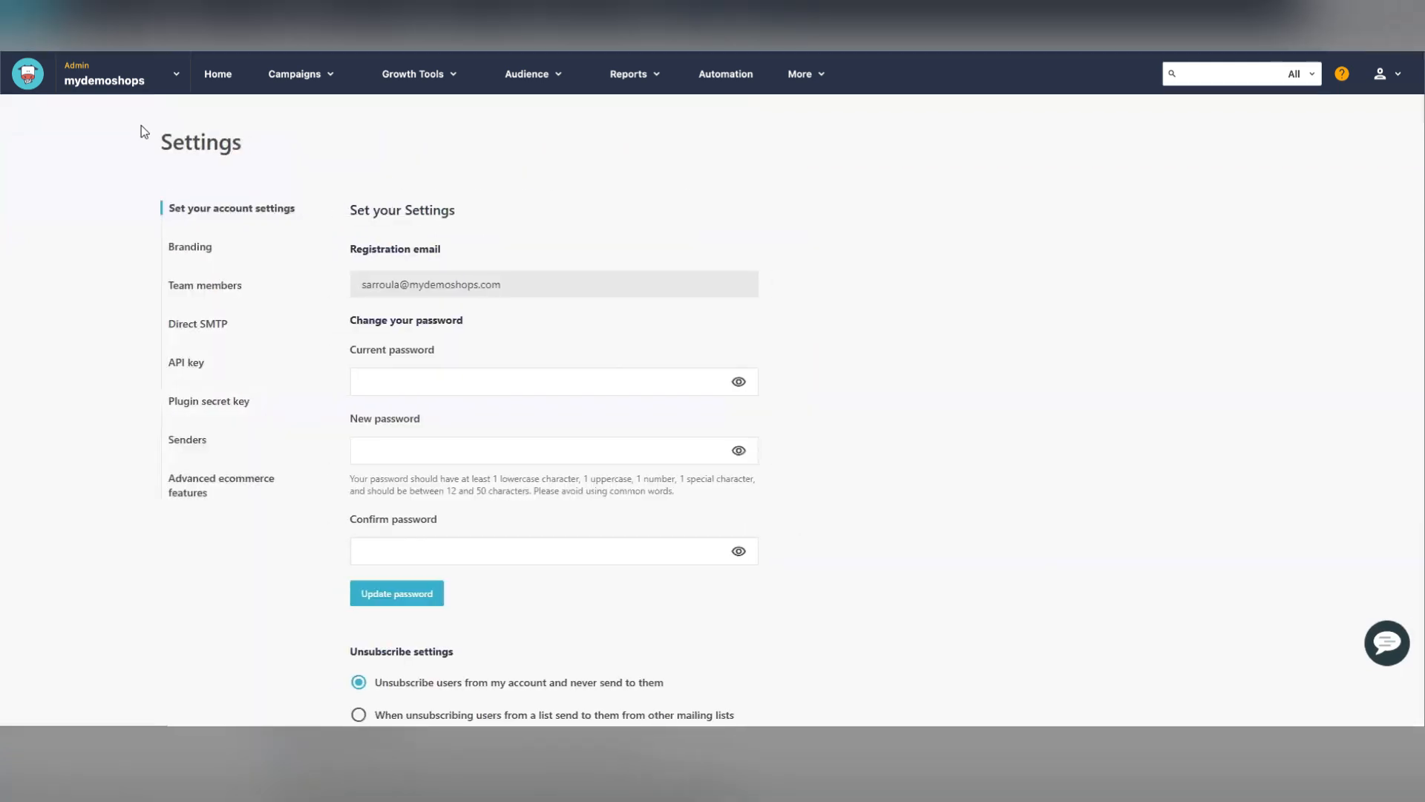
left_click(182, 445)
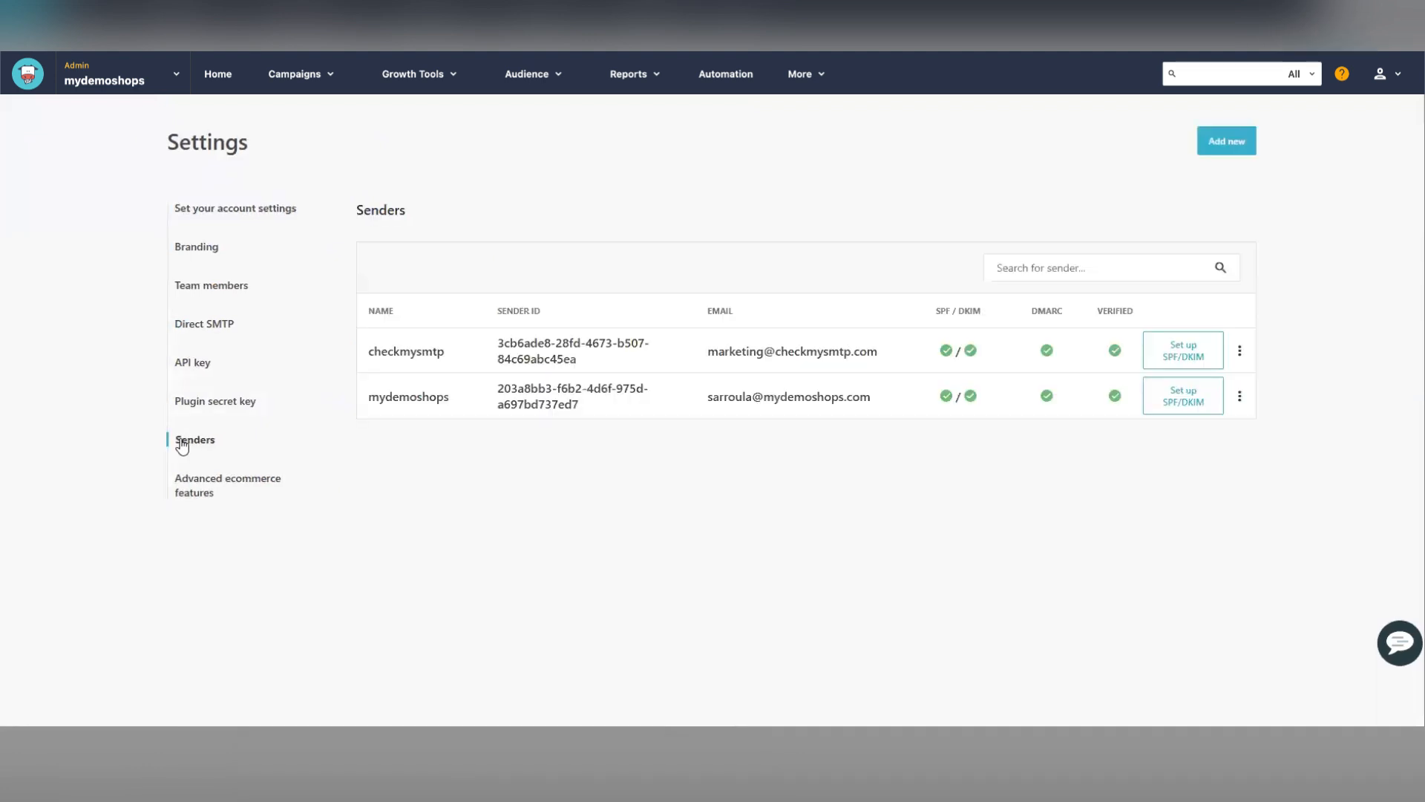